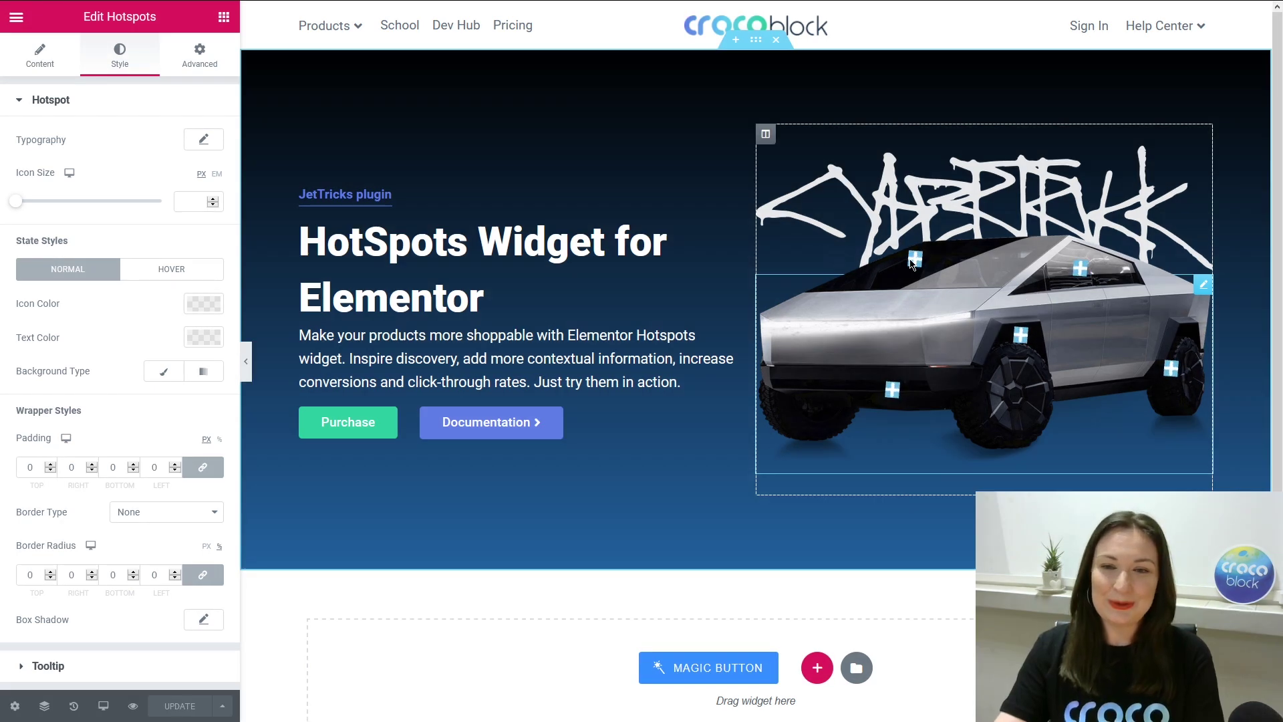
# - Open the hotspot Typography popover under Style > Hotspot
pyautogui.click(204, 141)
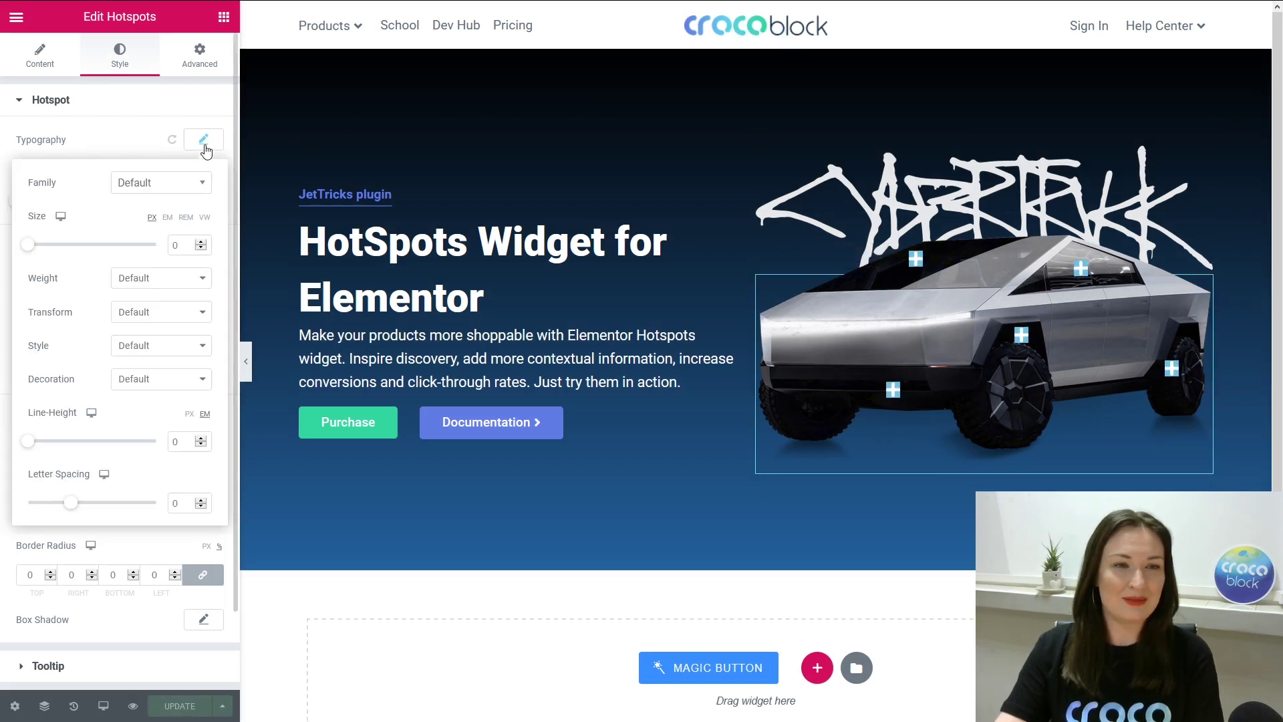
# - Set hotspot typography to Roboto, size 12, weight 500, line height 1
pyautogui.click(153, 185)
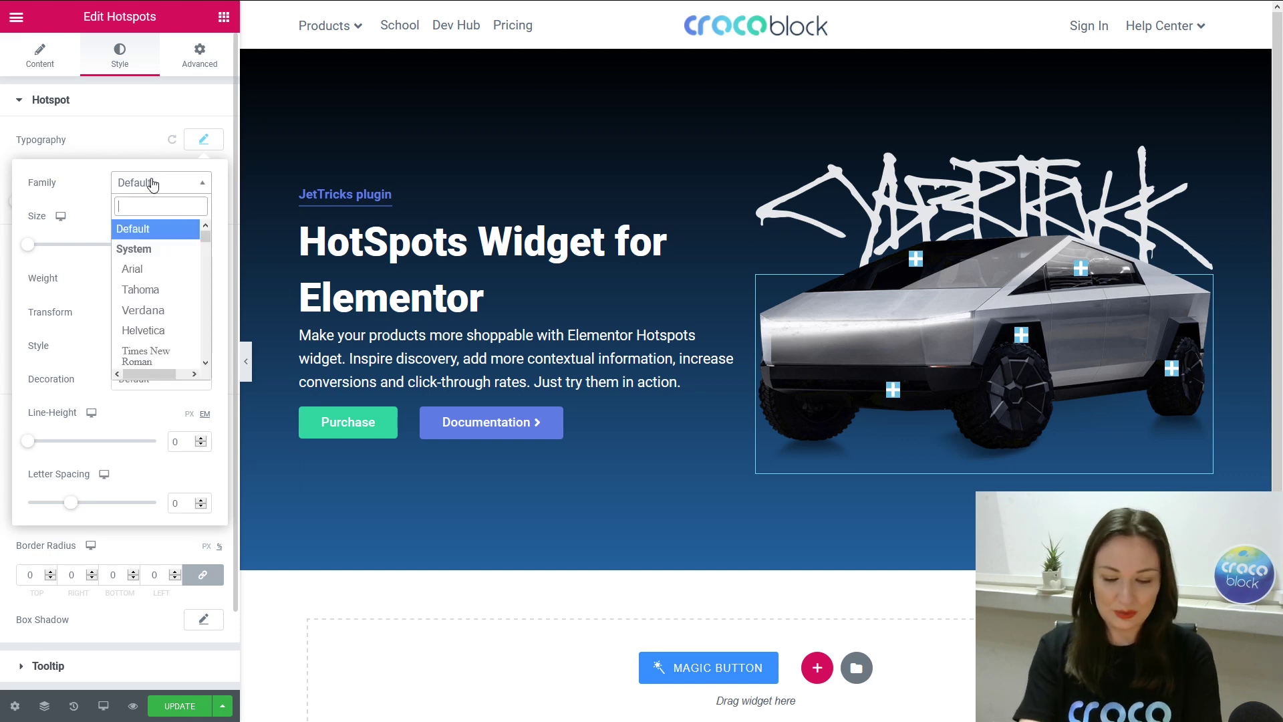
pyautogui.write('Robo')
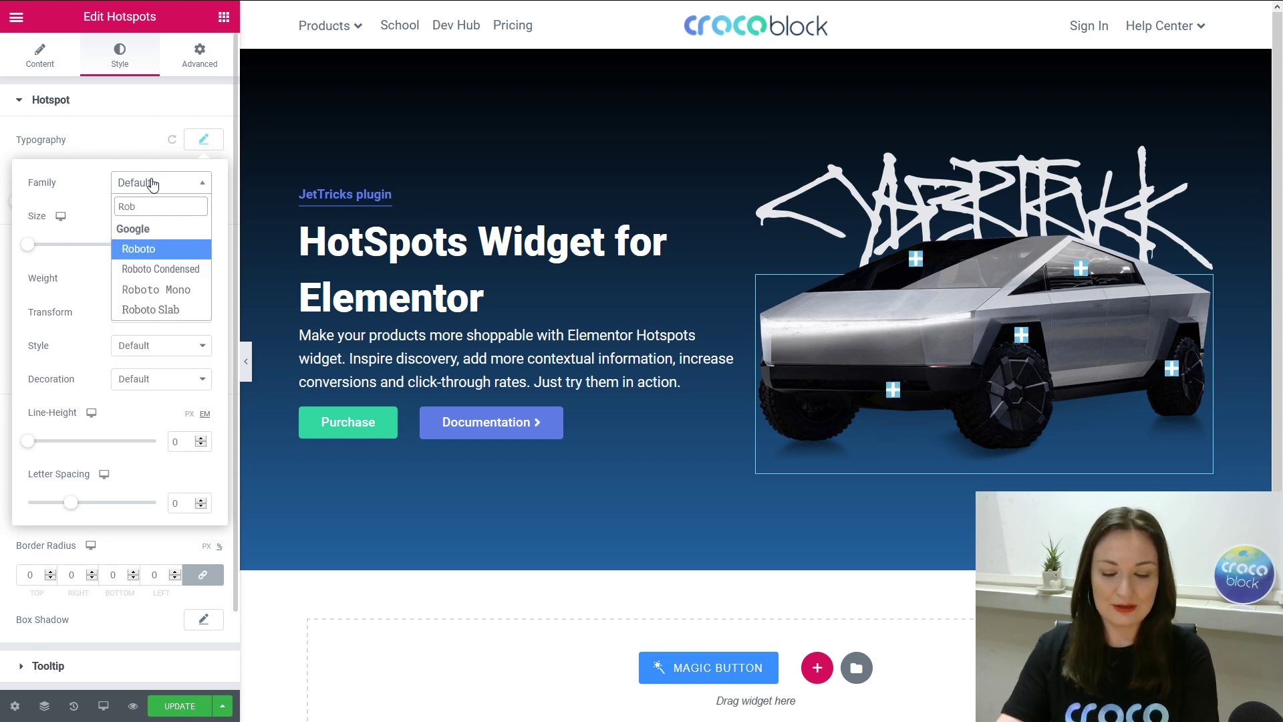
pyautogui.click(137, 249)
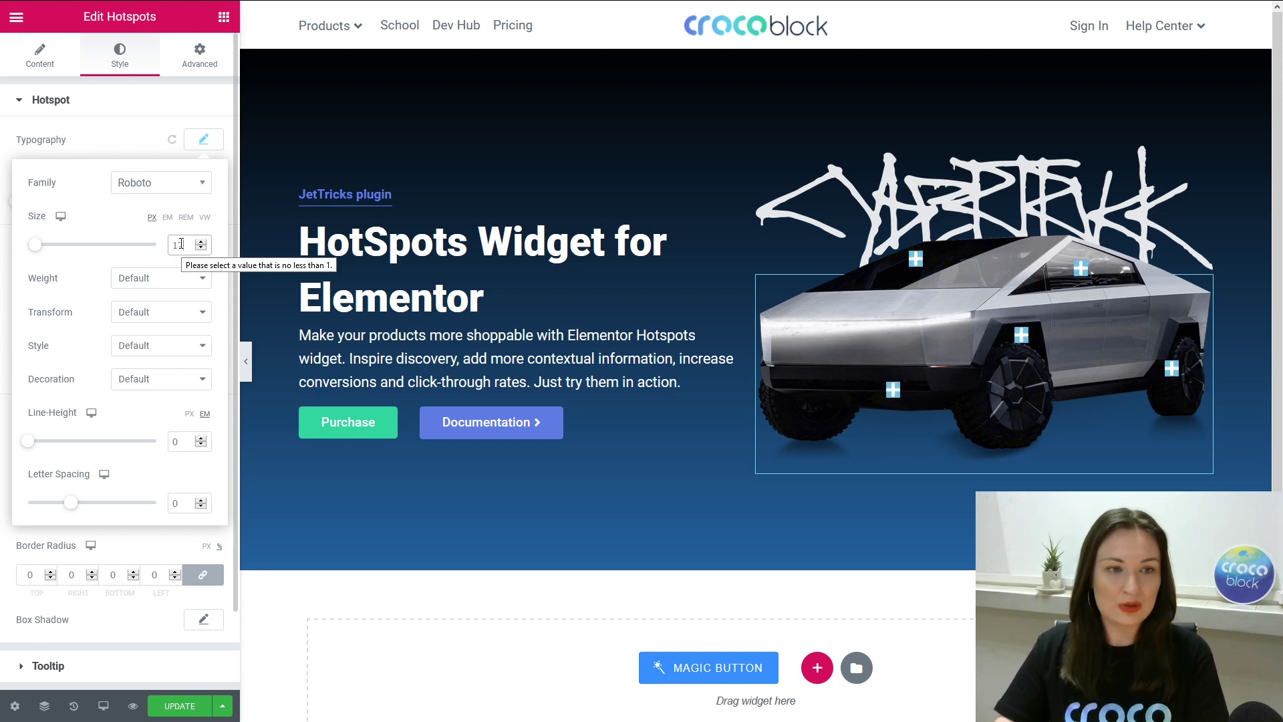
pyautogui.click(157, 278)
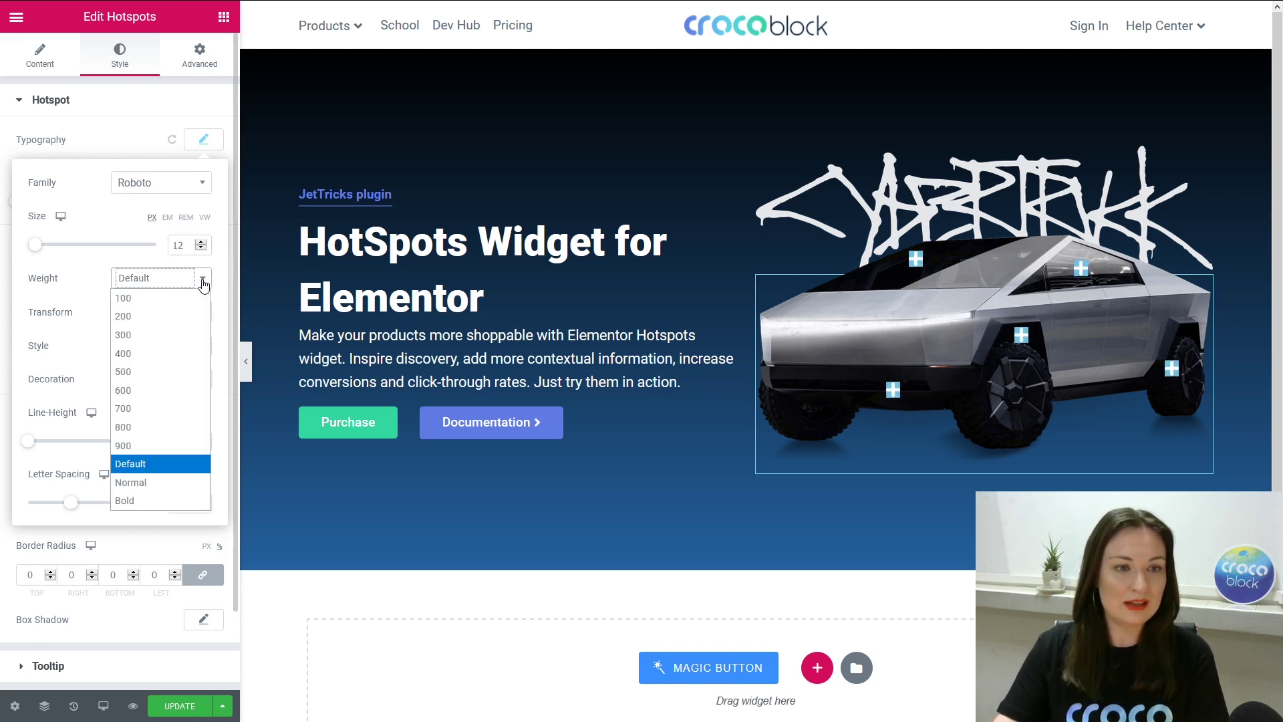
pyautogui.click(142, 372)
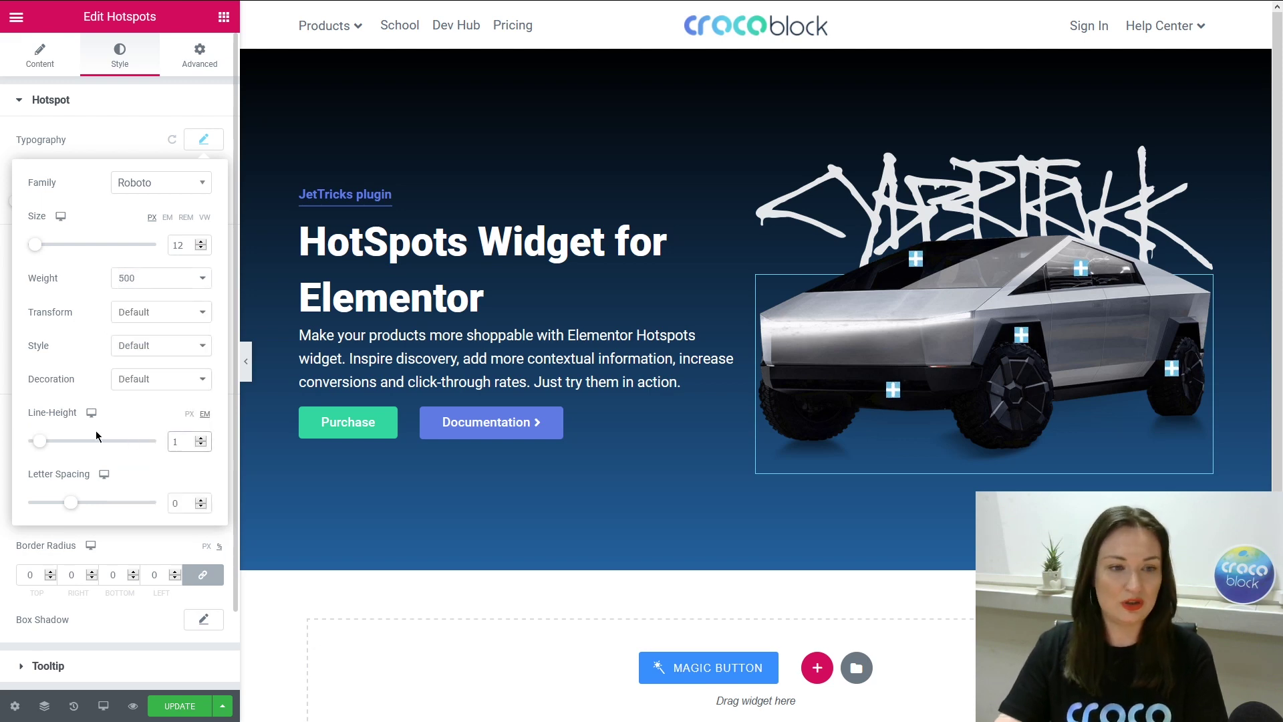
pyautogui.click(105, 135)
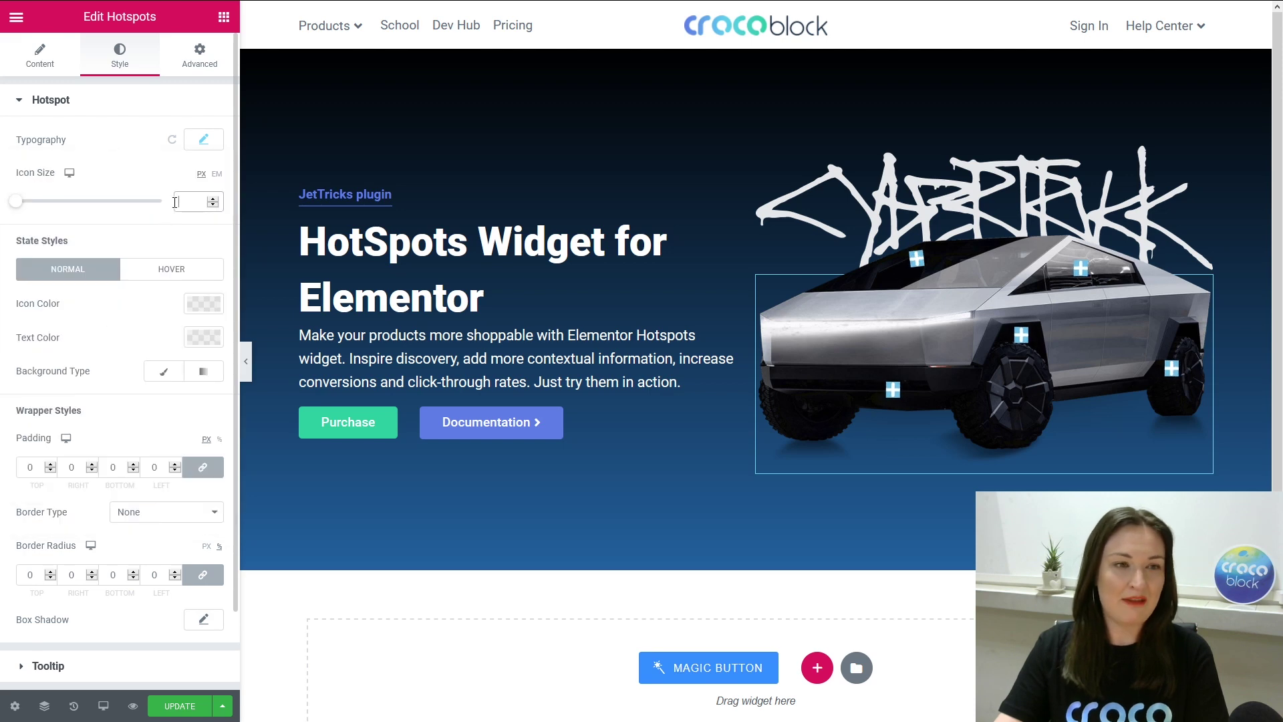
# - Make the hotspot icons 14 px and dark blue
pyautogui.click(186, 194)
pyautogui.write('14')
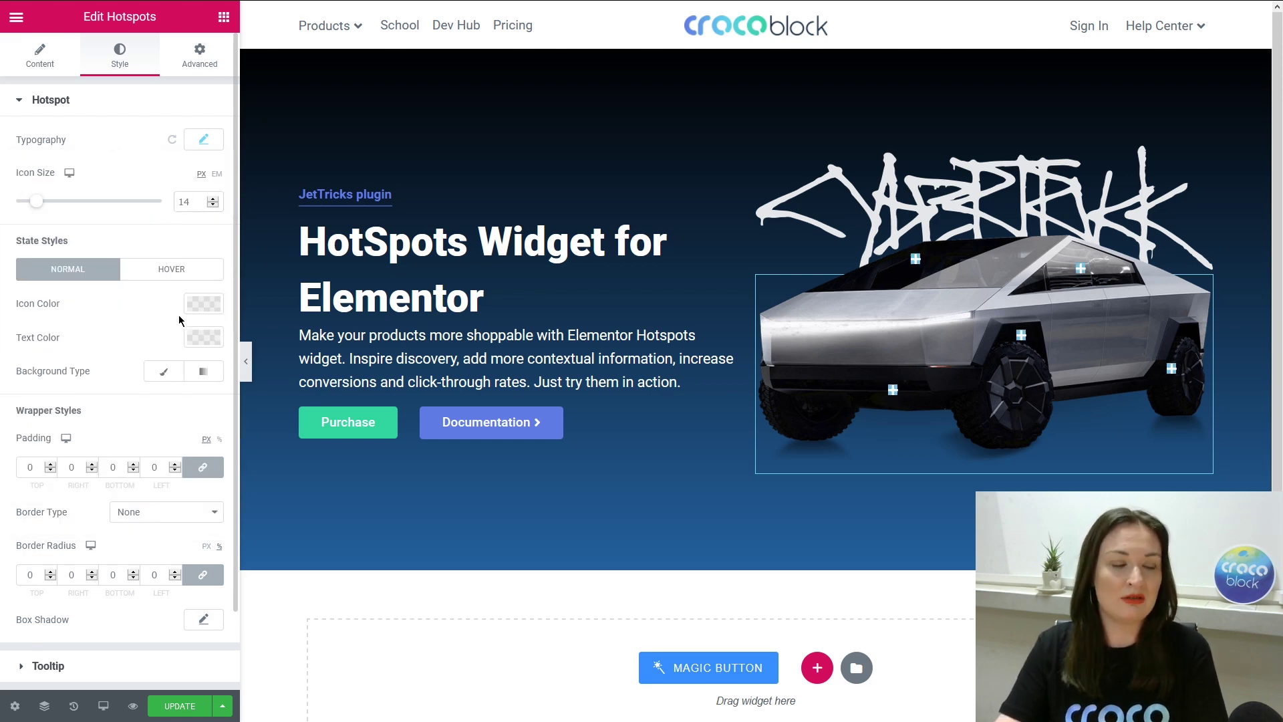
pyautogui.click(204, 304)
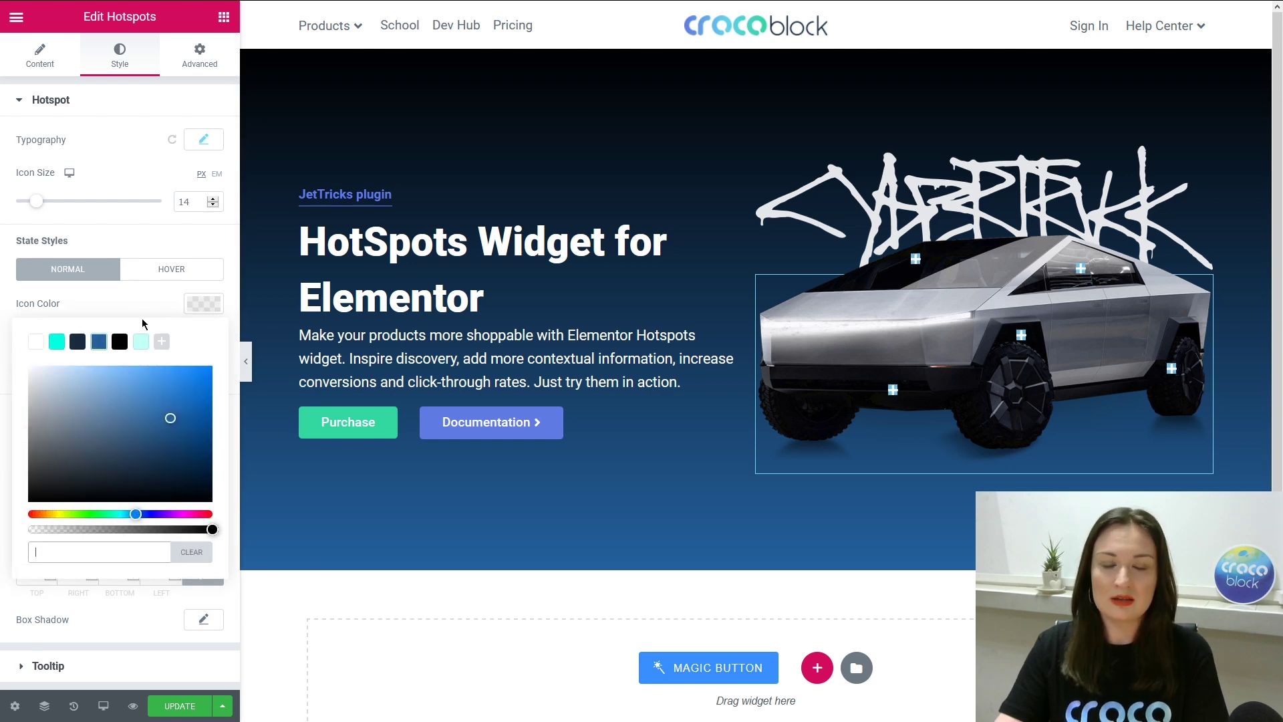
pyautogui.click(99, 342)
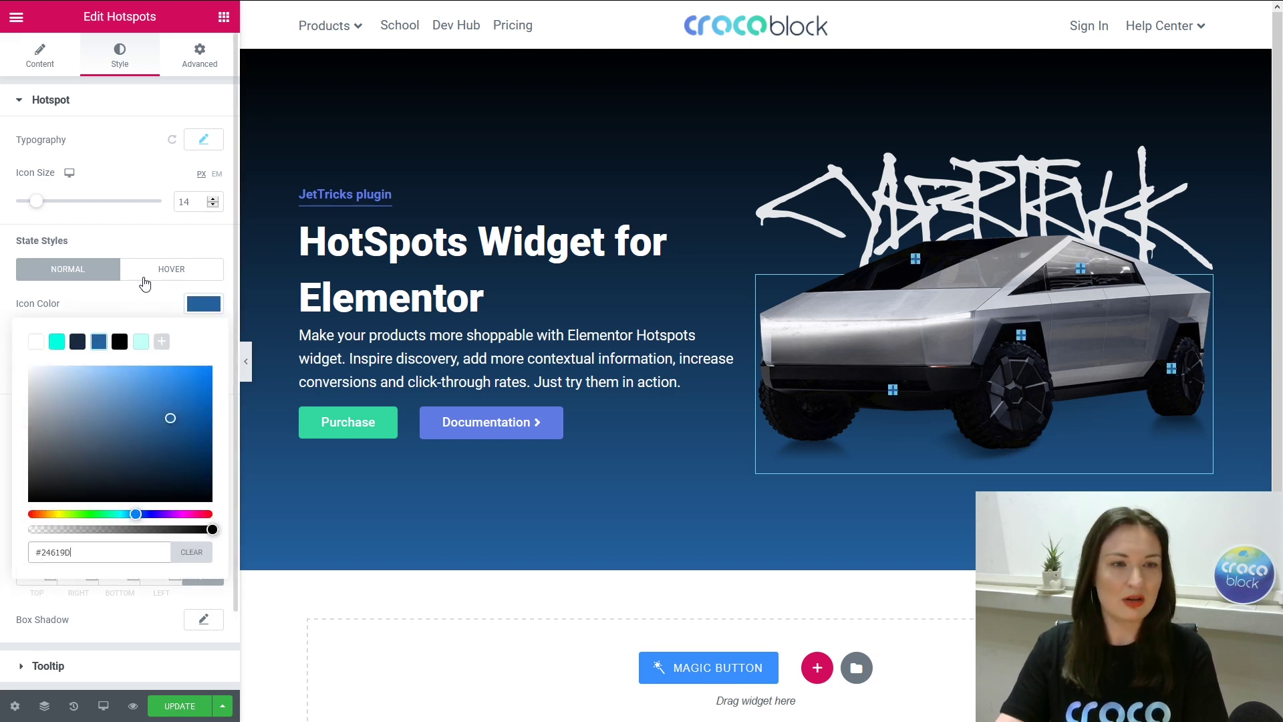
pyautogui.click(142, 278)
# - Give hotspots white #FFFFFF text and a classic cyan #01FFE3 background
pyautogui.click(87, 267)
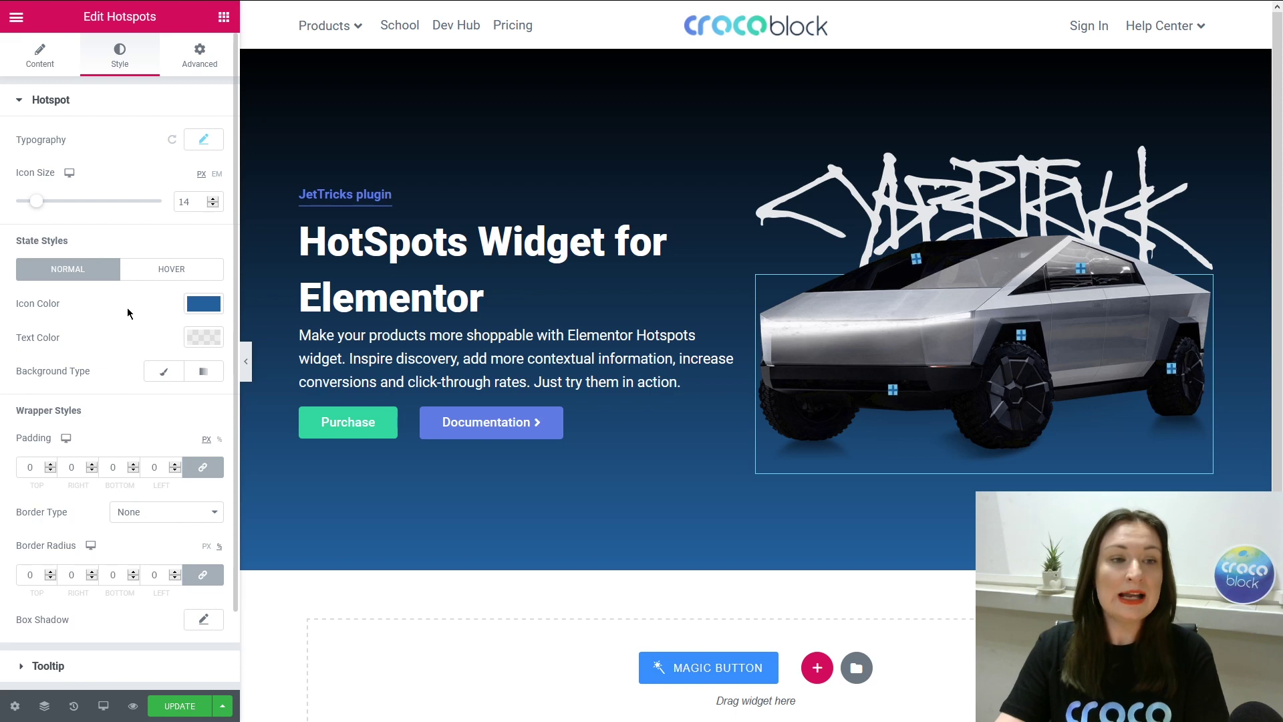
pyautogui.click(197, 337)
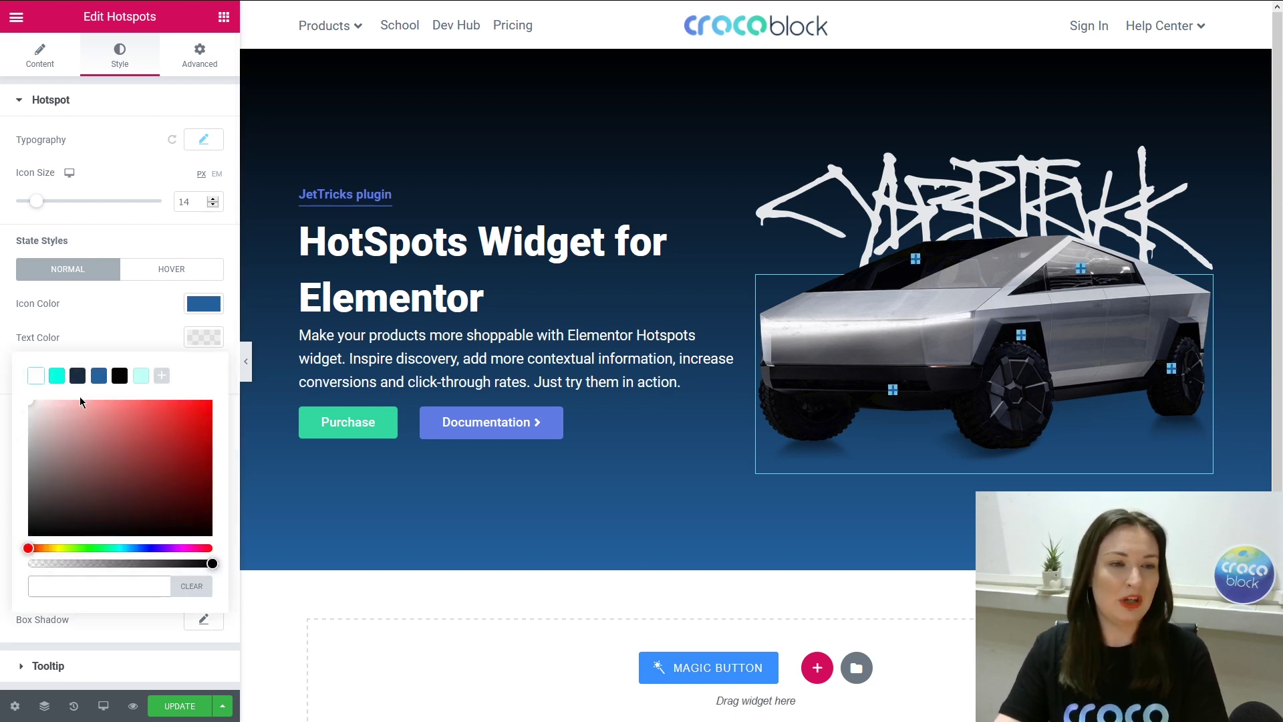
pyautogui.click(36, 375)
pyautogui.click(200, 337)
pyautogui.click(163, 372)
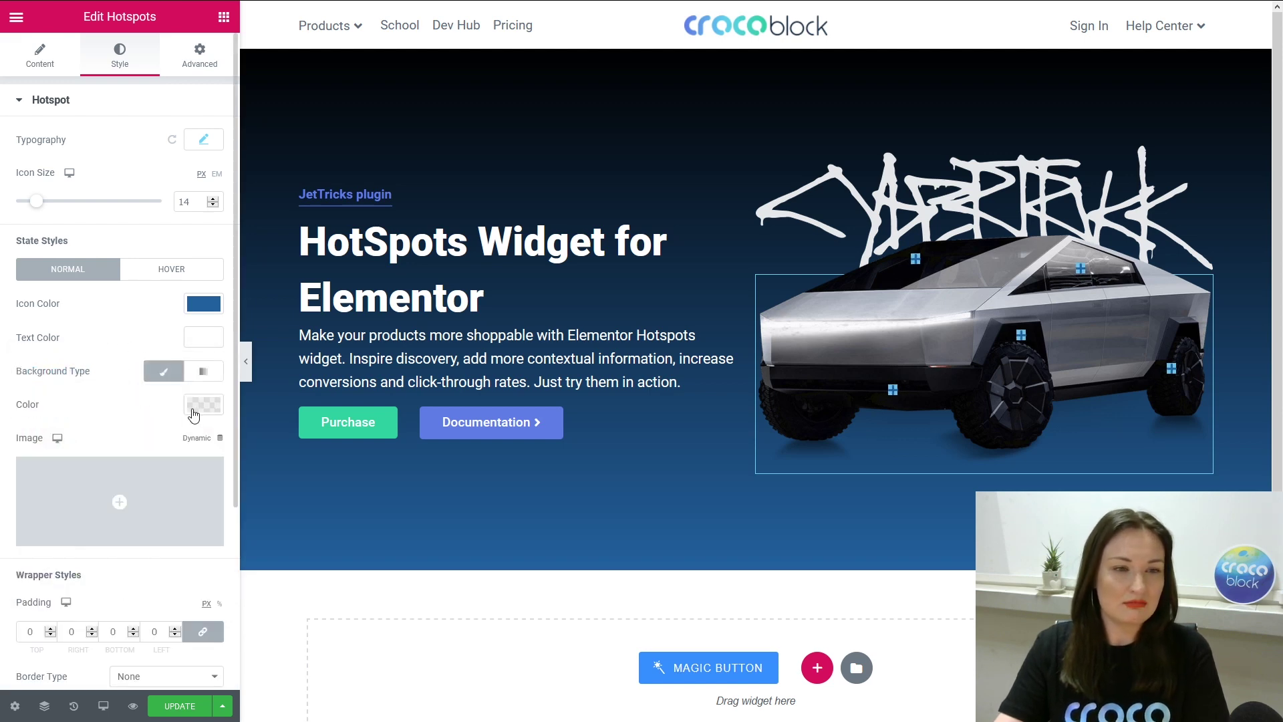
pyautogui.click(197, 405)
pyautogui.click(57, 443)
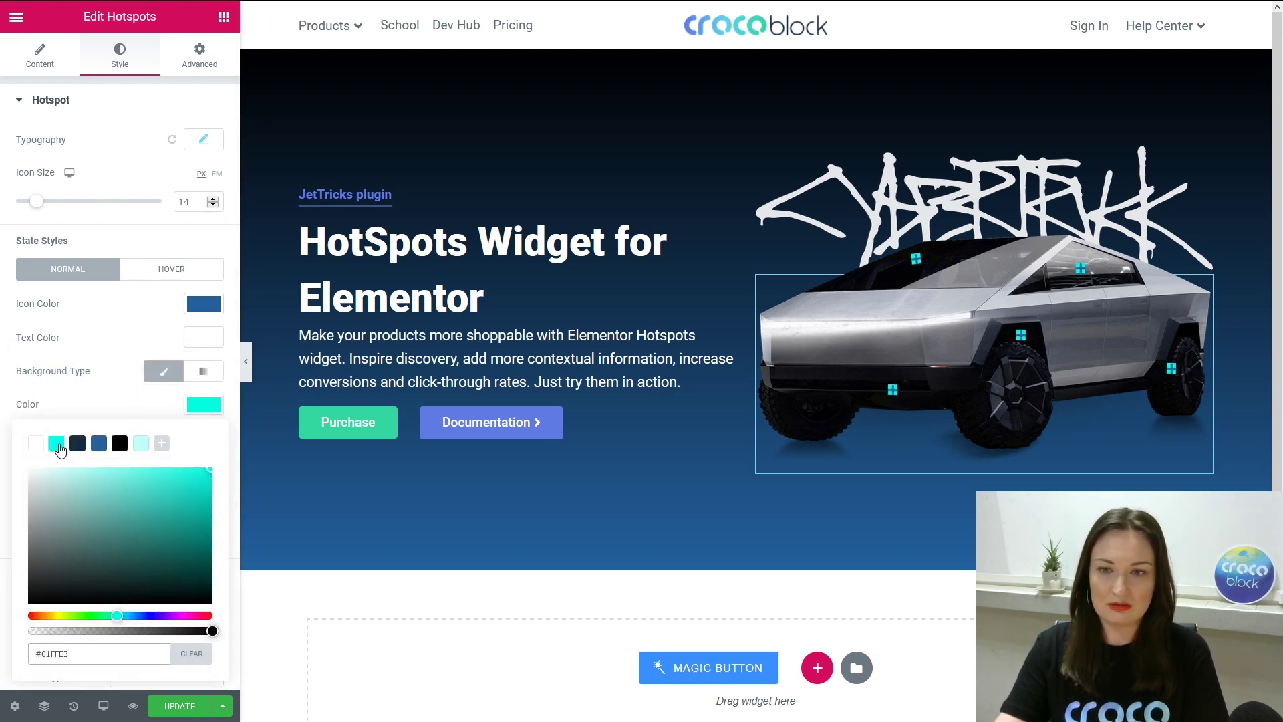
pyautogui.click(115, 376)
pyautogui.scroll(-1, 163, 446)
pyautogui.scroll(-2, 163, 446)
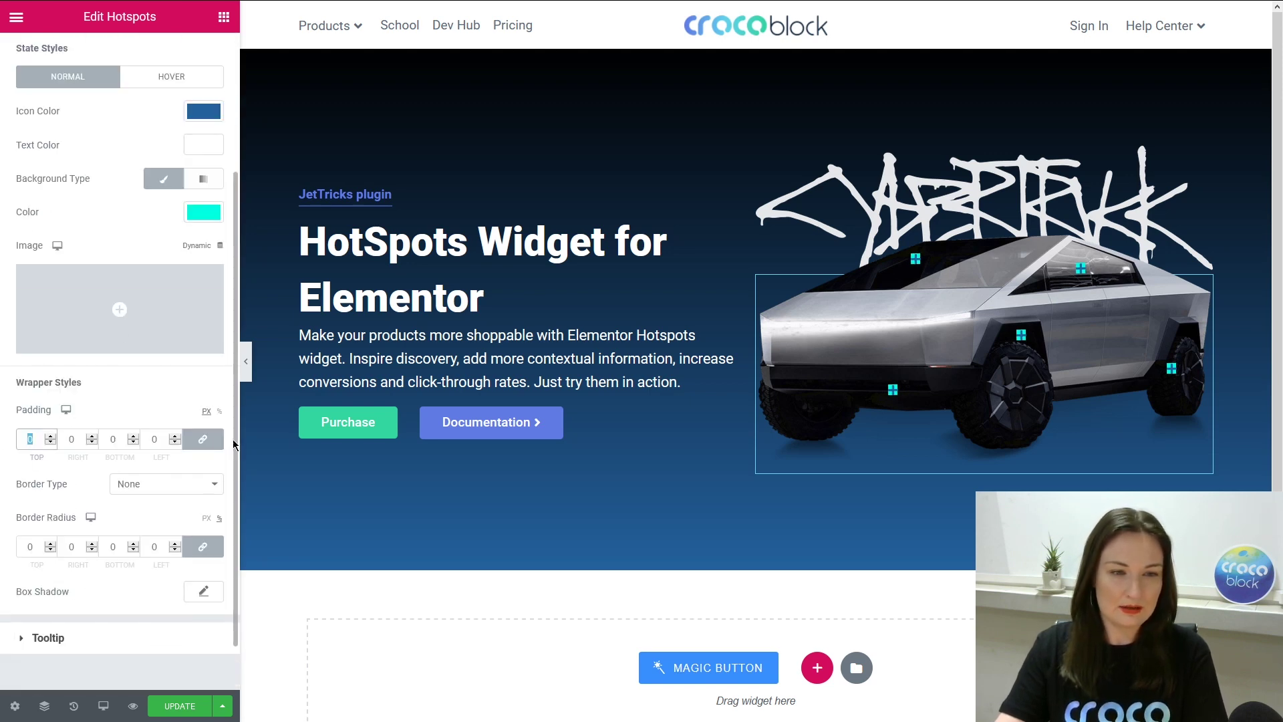
# - Set hotspot padding to 11/12/11/12 px and border radius to 100 for circles
pyautogui.click(214, 443)
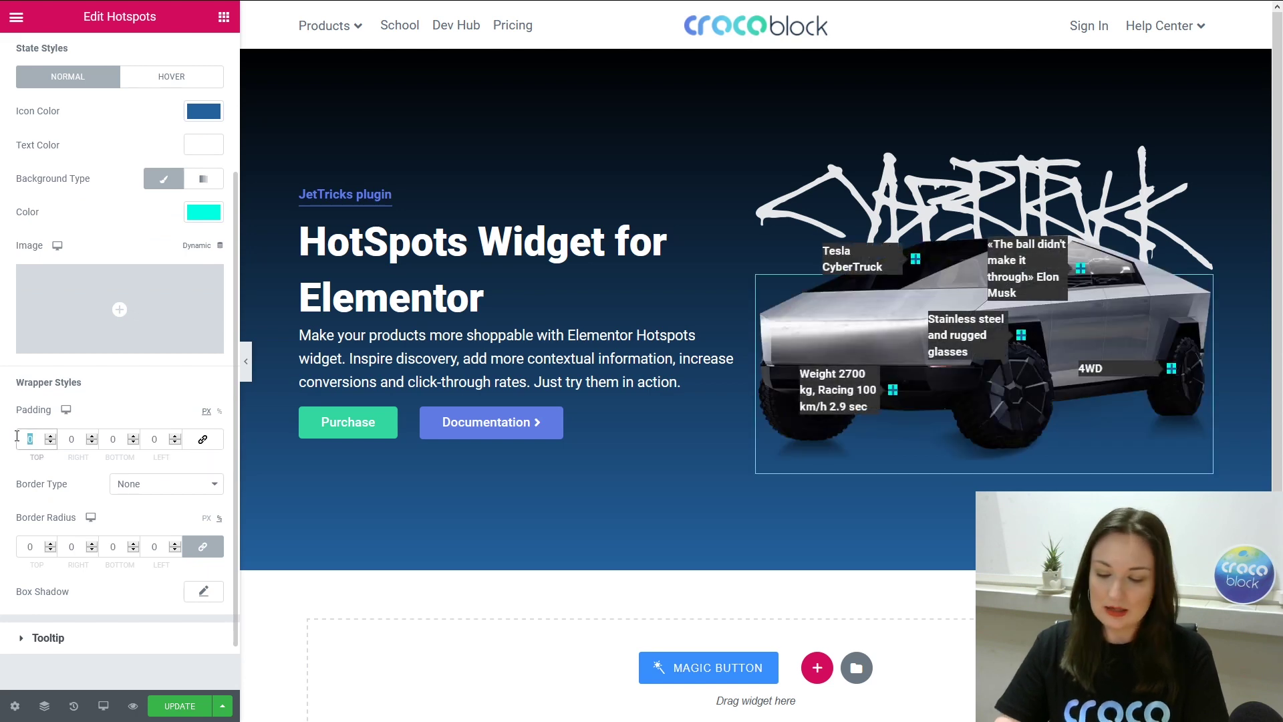
pyautogui.write('11')
pyautogui.press('Tab')
pyautogui.write('12')
pyautogui.press('Tab')
pyautogui.write('11')
pyautogui.press('Tab')
pyautogui.write('1')
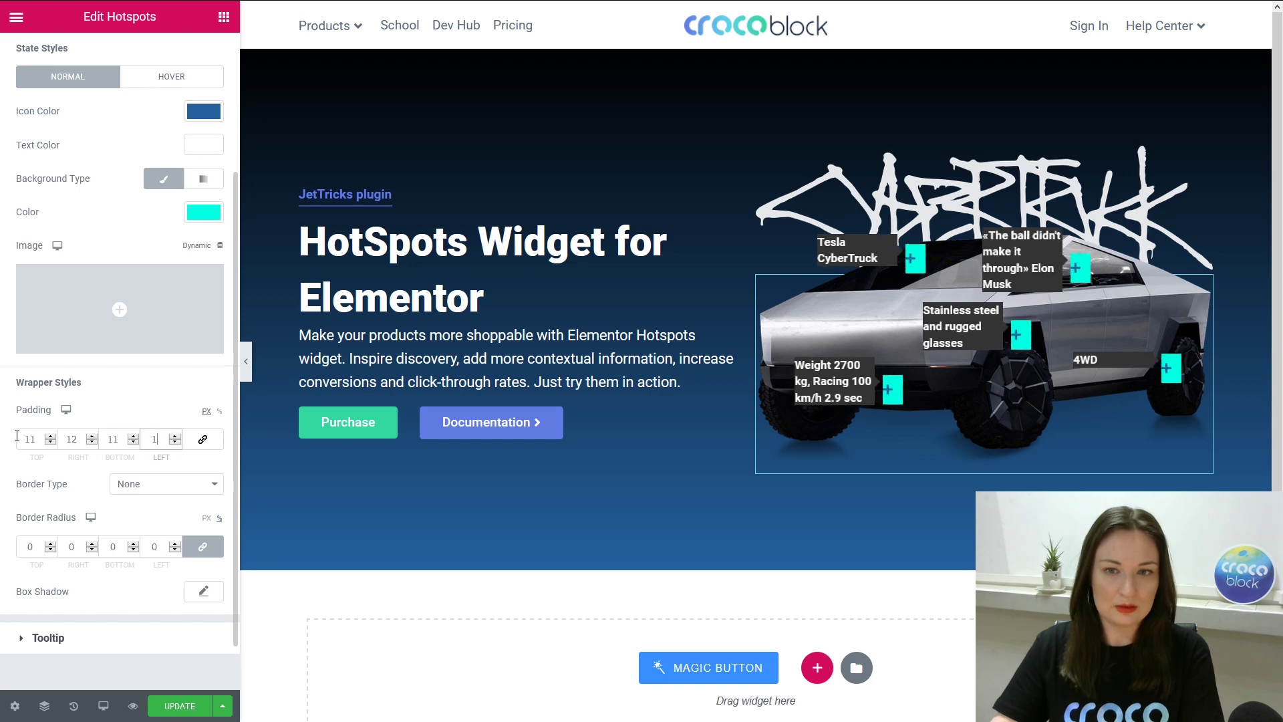
pyautogui.write('2')
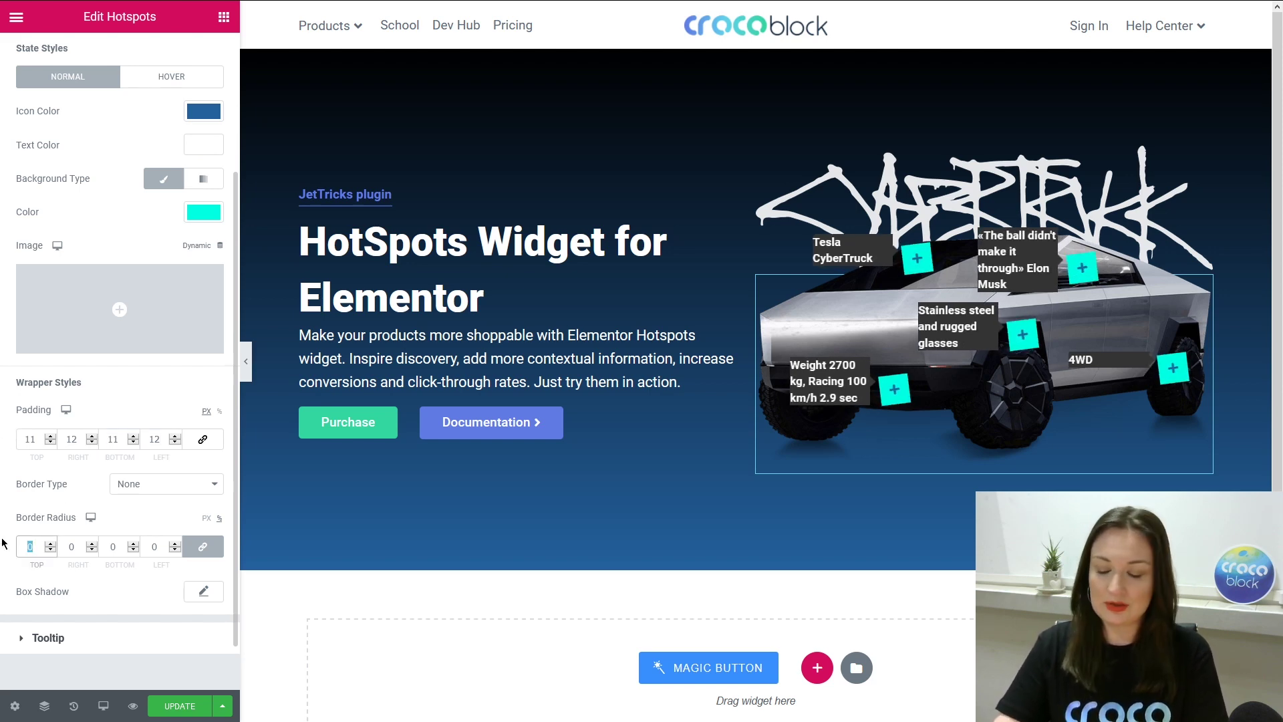
pyautogui.write('100')
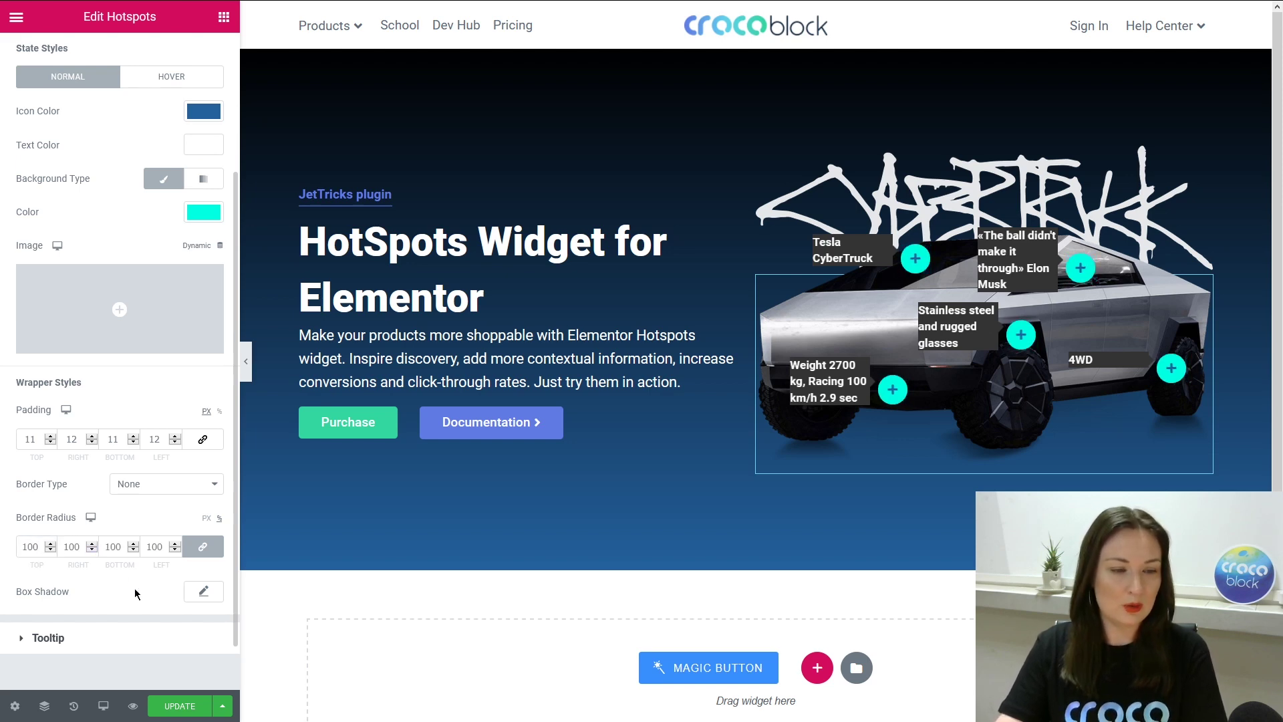
pyautogui.scroll(-2, 133, 593)
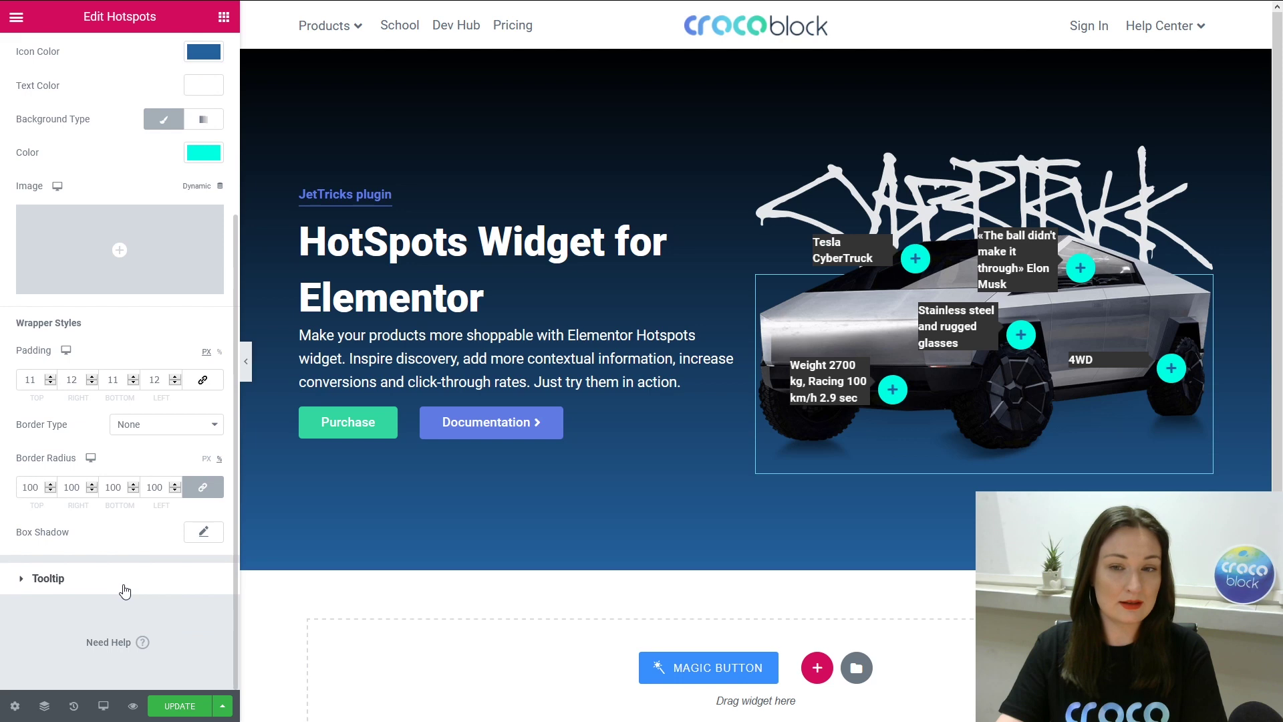
pyautogui.click(194, 532)
# - Give the hotspots a translucent cyan #01FFE340 box shadow with spread 10
pyautogui.scroll(-1, 148, 543)
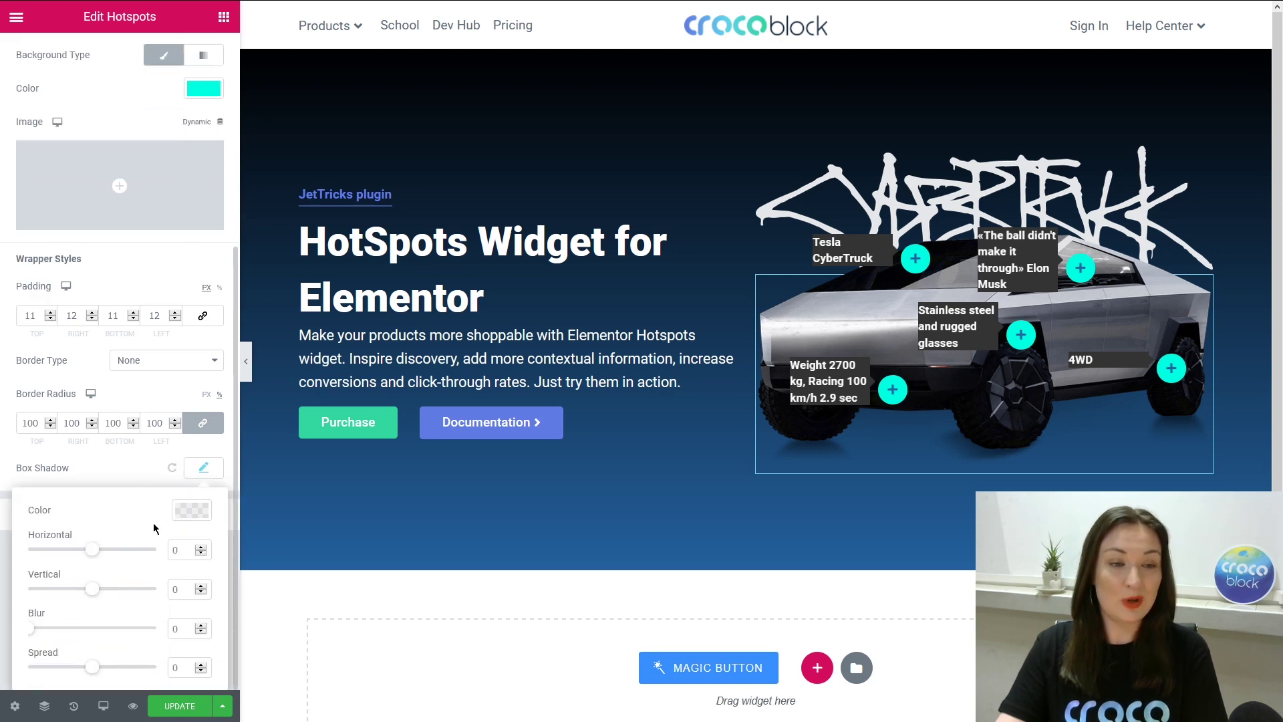
pyautogui.click(192, 510)
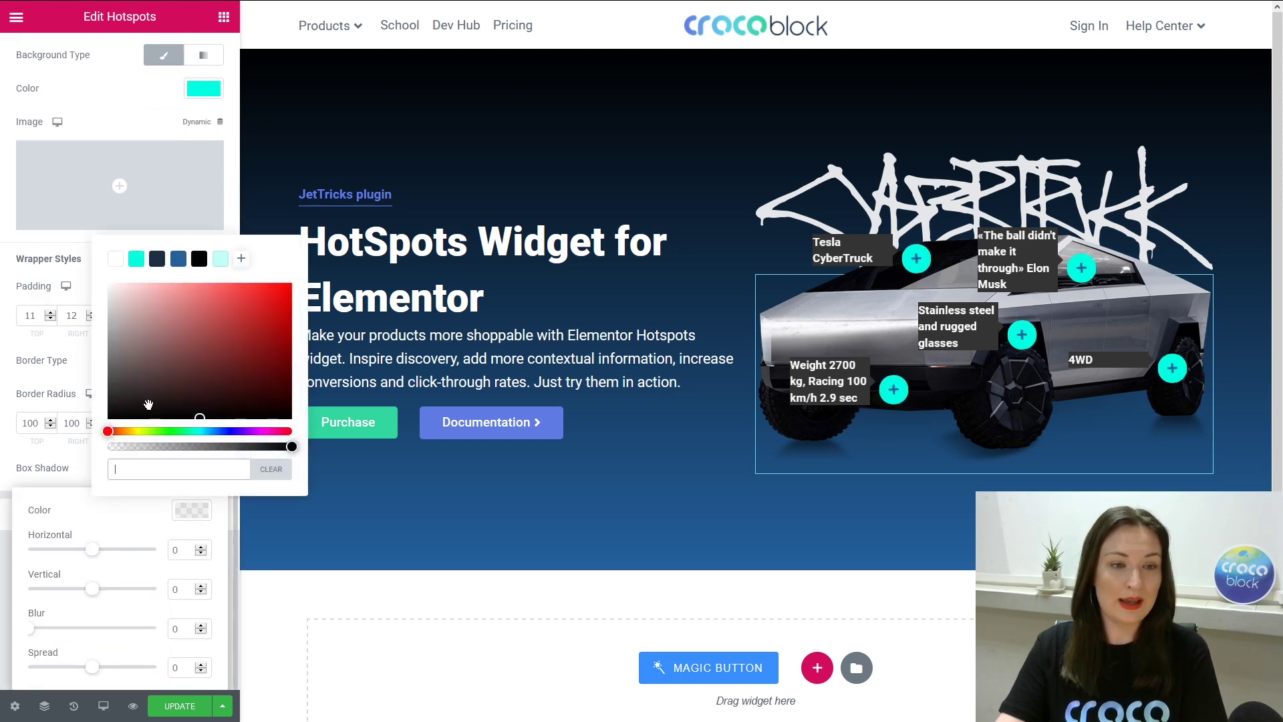
pyautogui.click(220, 259)
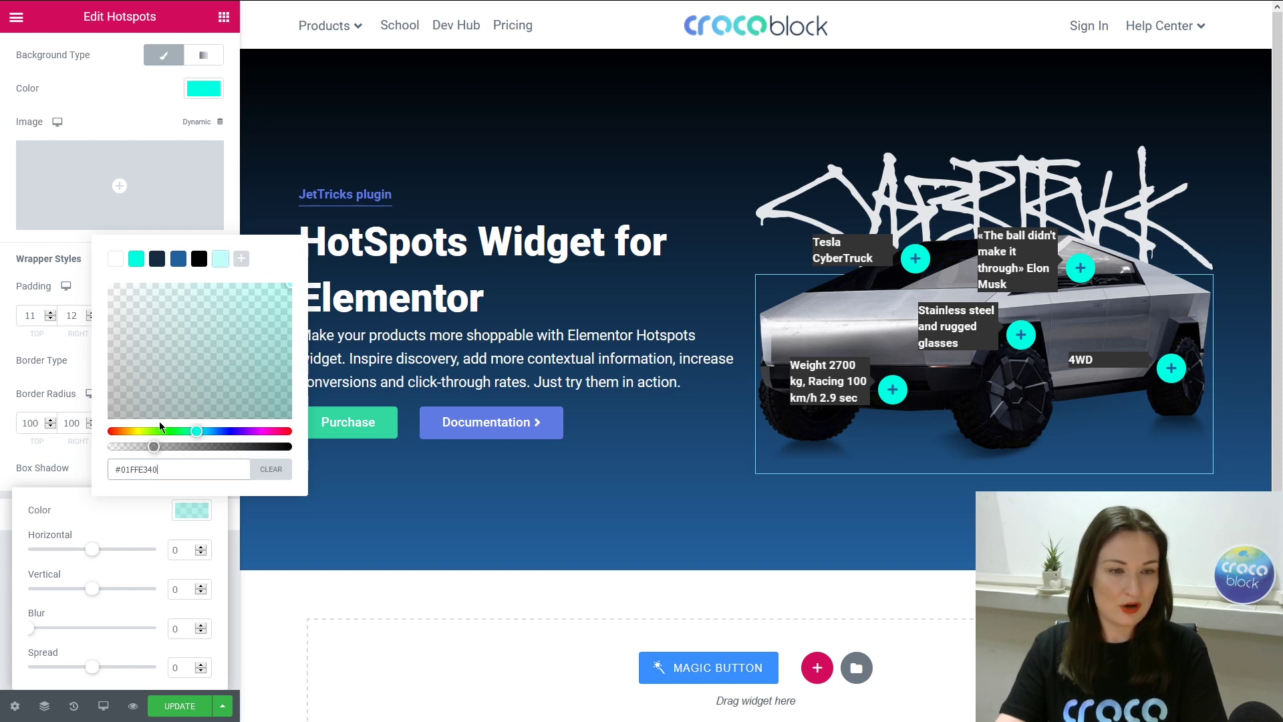
pyautogui.click(138, 524)
pyautogui.doubleClick(180, 667)
pyautogui.write('10')
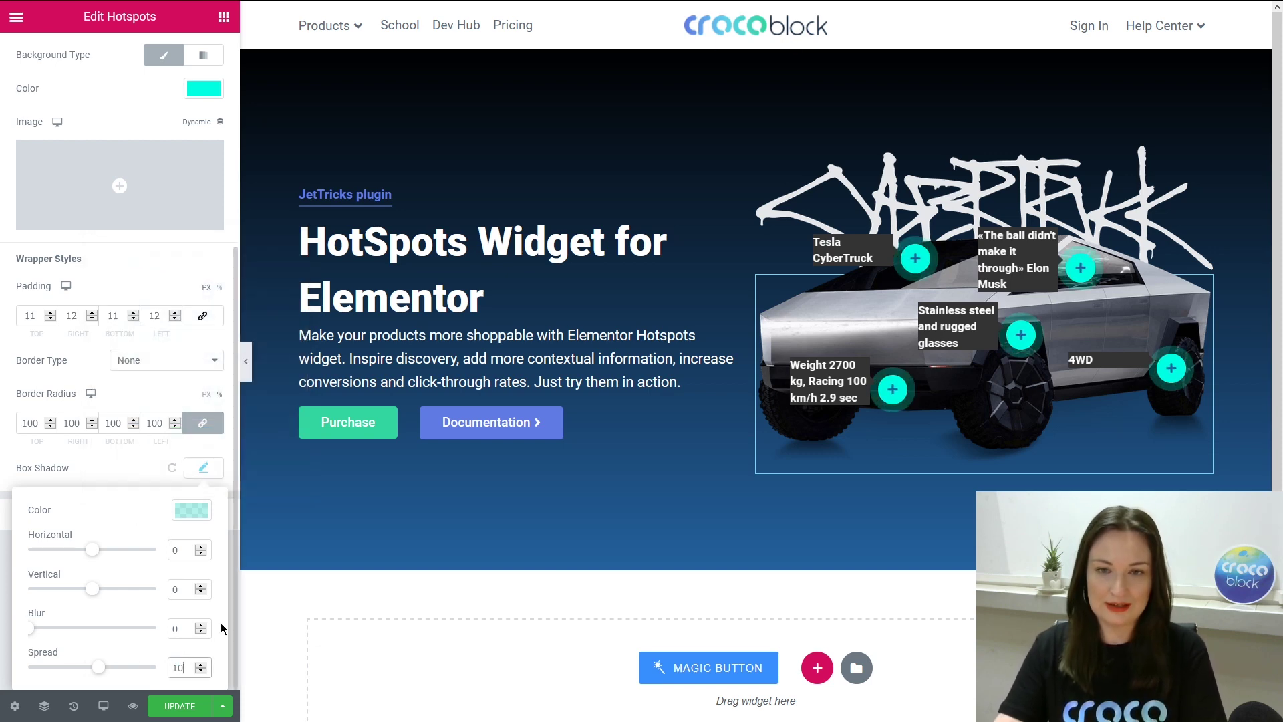
pyautogui.click(79, 470)
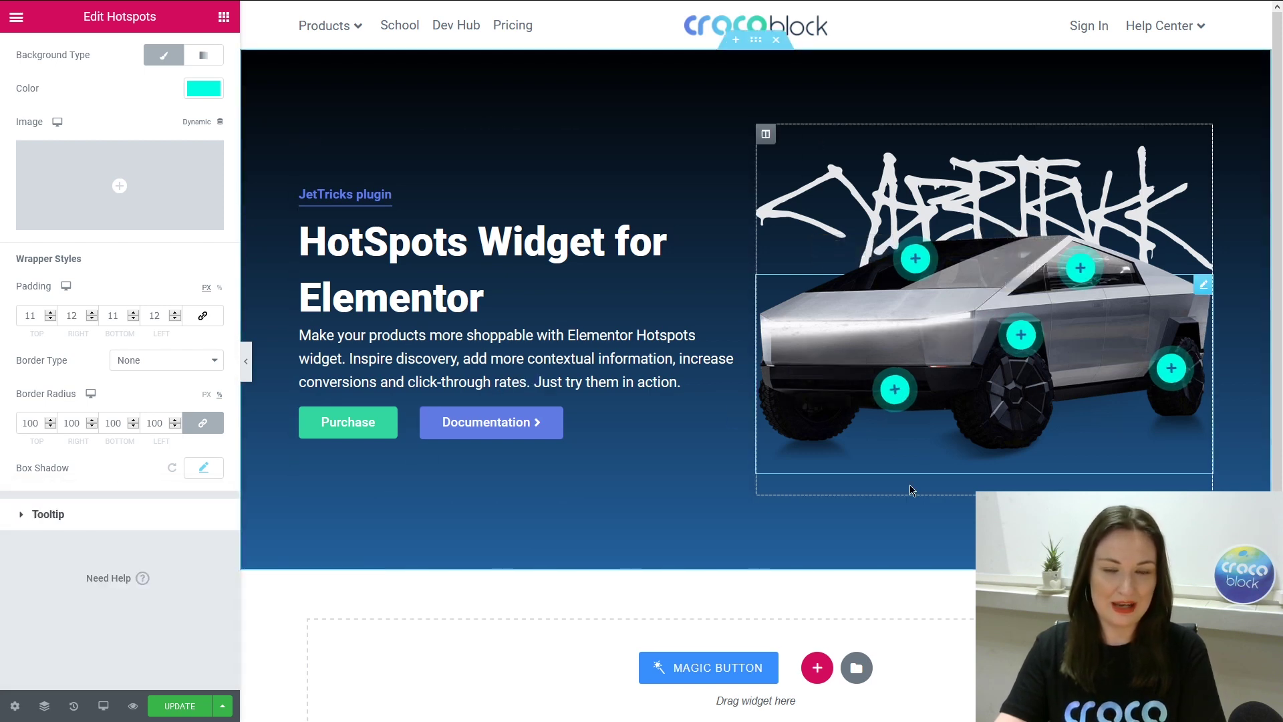
pyautogui.click(74, 514)
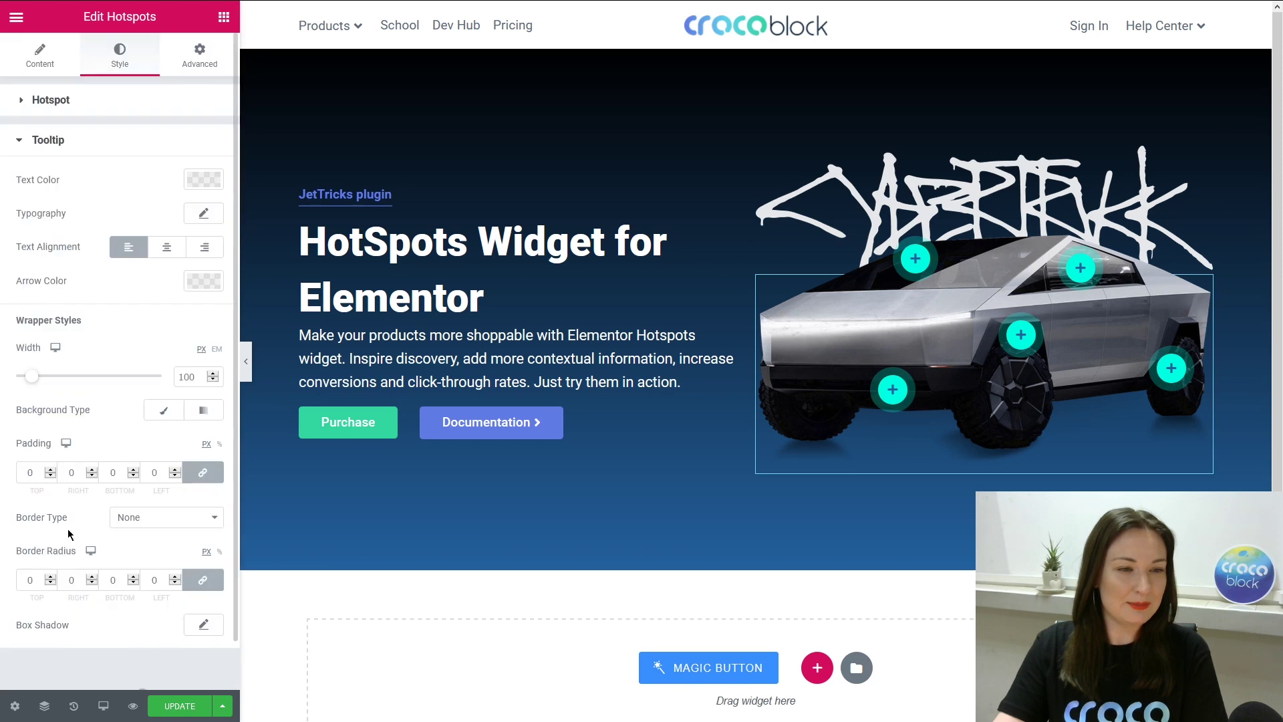
# - Make the tooltip text colour white
pyautogui.scroll(-1, 138, 438)
pyautogui.click(203, 127)
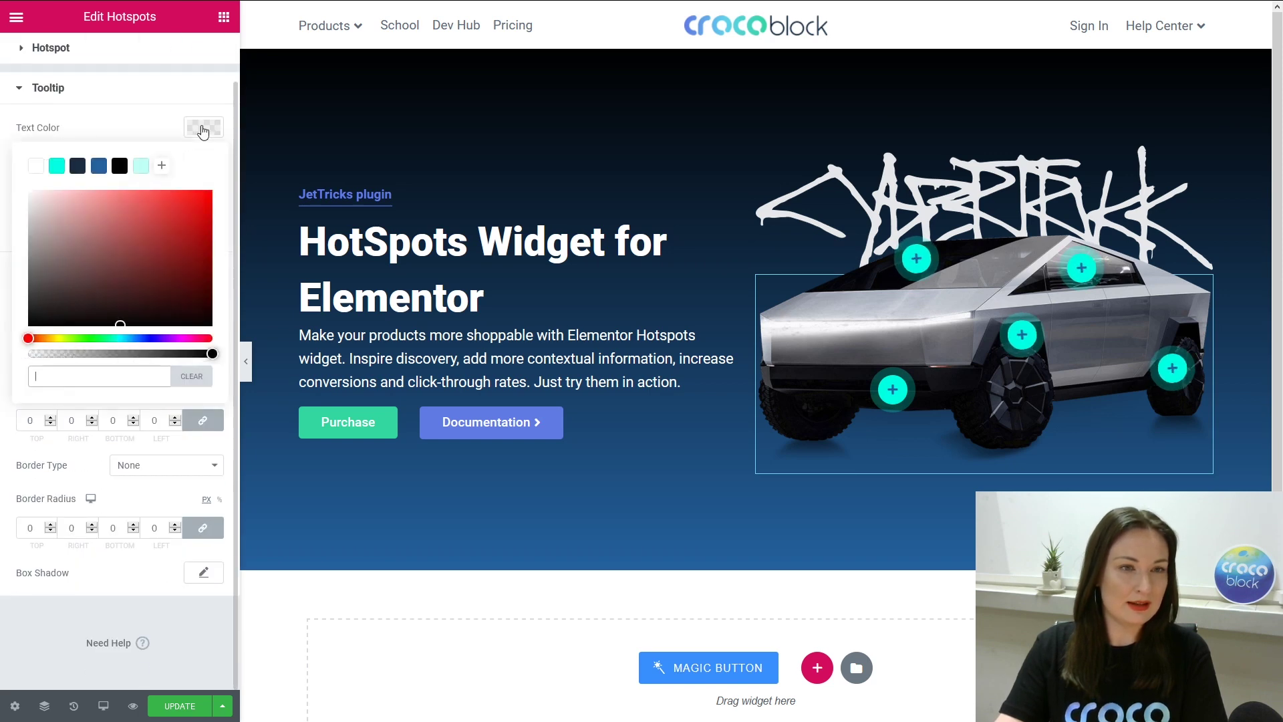
pyautogui.click(36, 165)
pyautogui.click(191, 166)
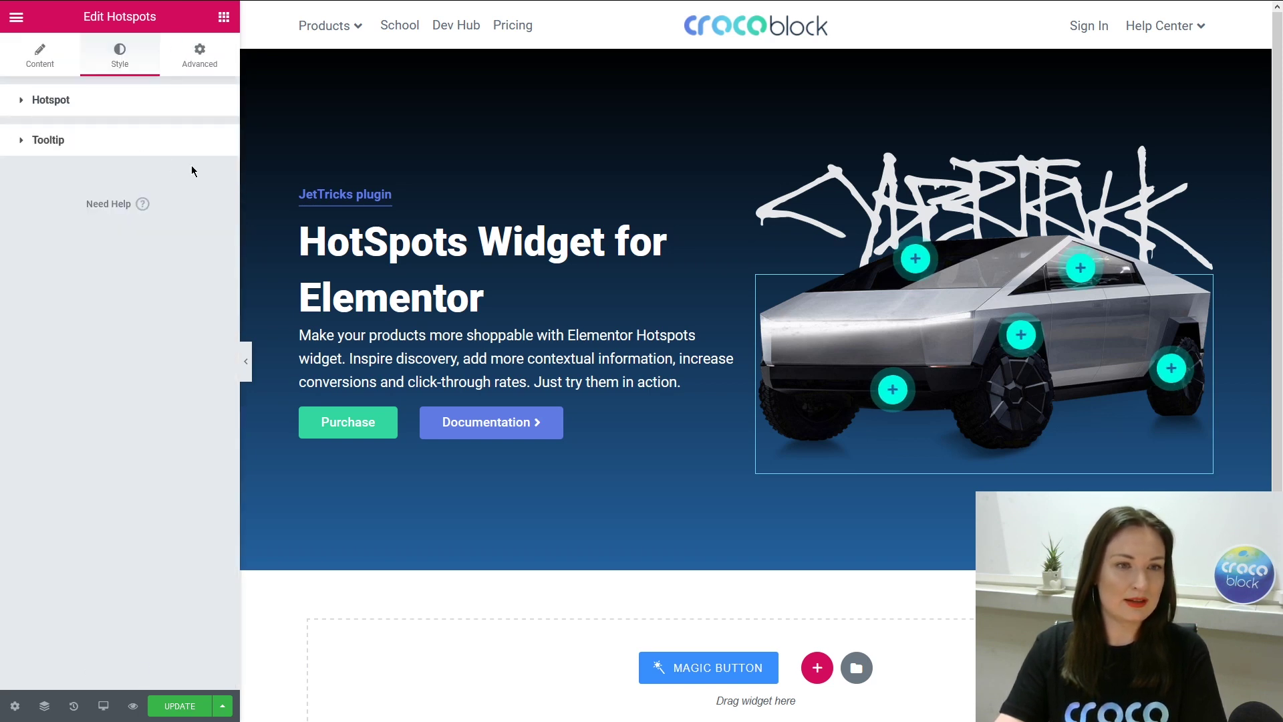
# - Set tooltip typography to Roboto, size 12, weight 500
pyautogui.click(137, 148)
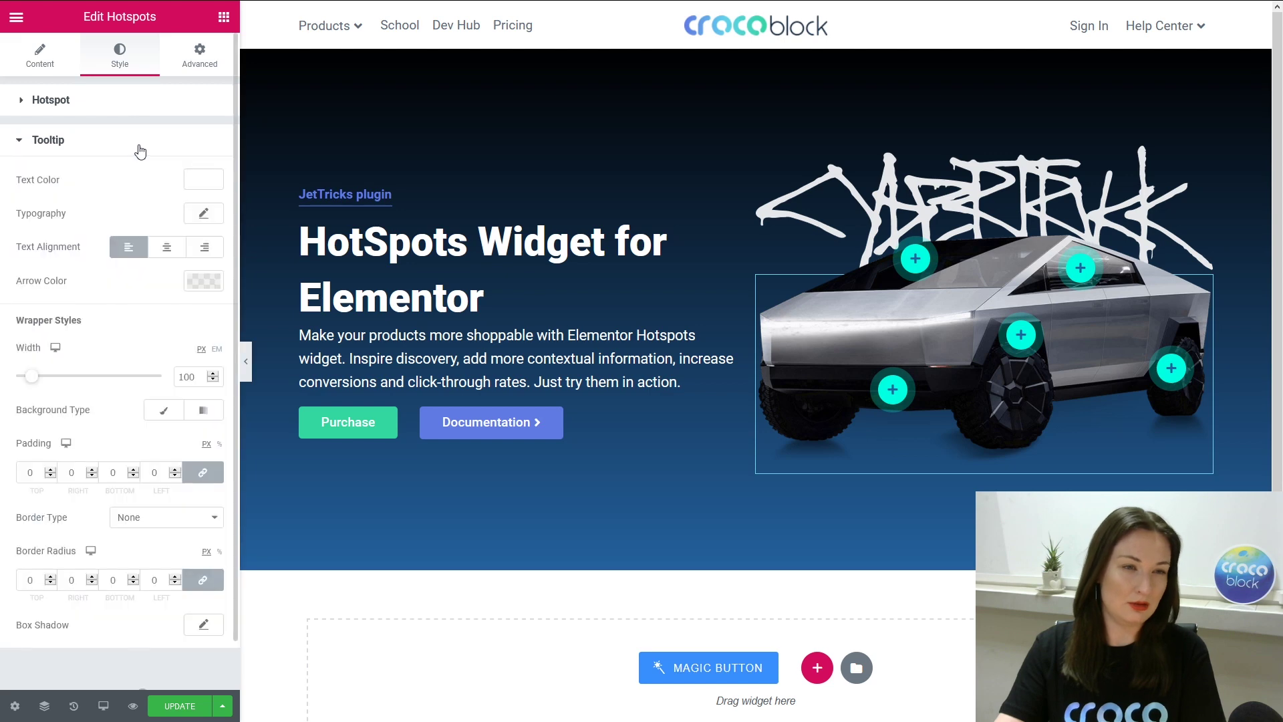
pyautogui.click(203, 212)
pyautogui.click(156, 265)
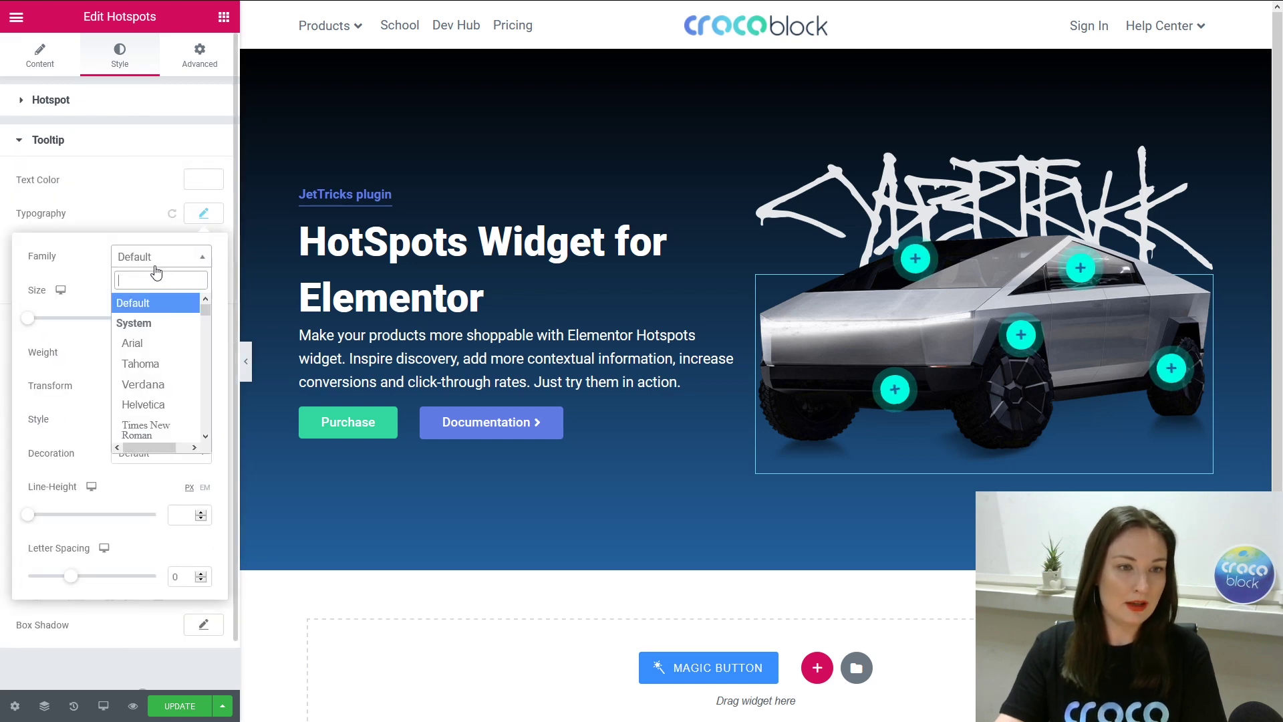
pyautogui.write('Rob')
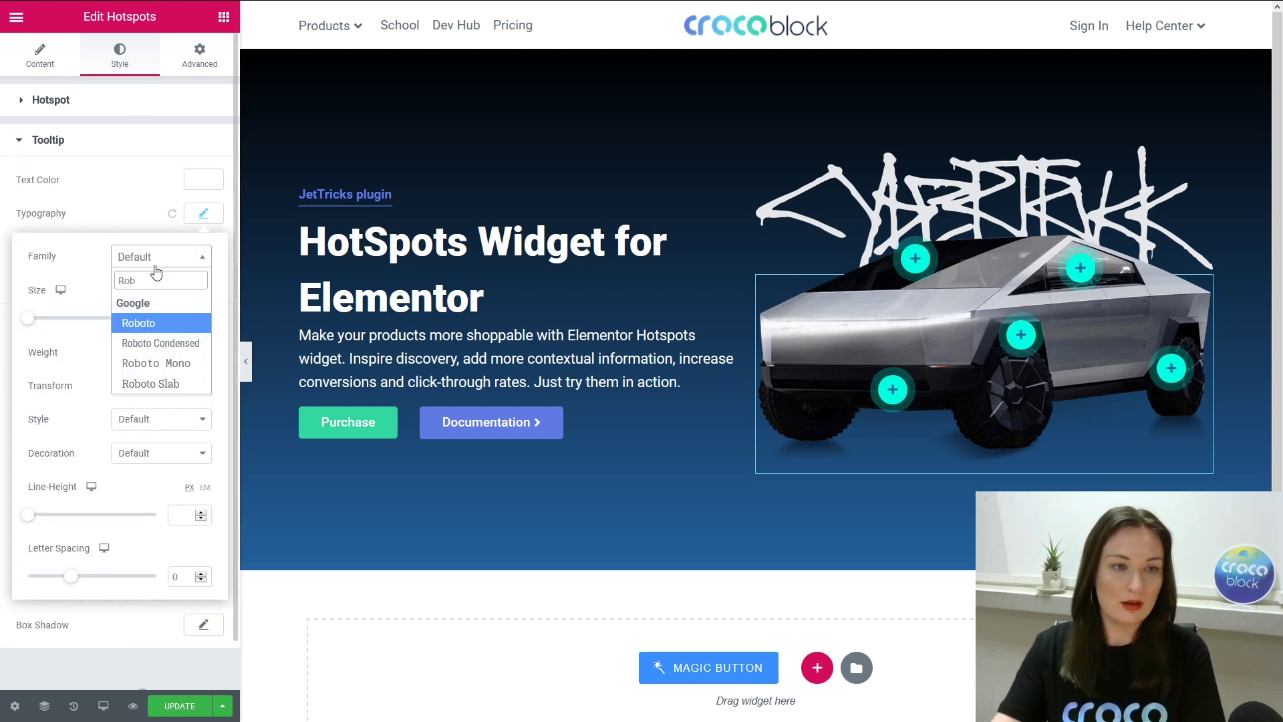
pyautogui.click(167, 322)
pyautogui.click(178, 319)
pyautogui.write('14')
pyautogui.press('BackSpace')
pyautogui.write('2')
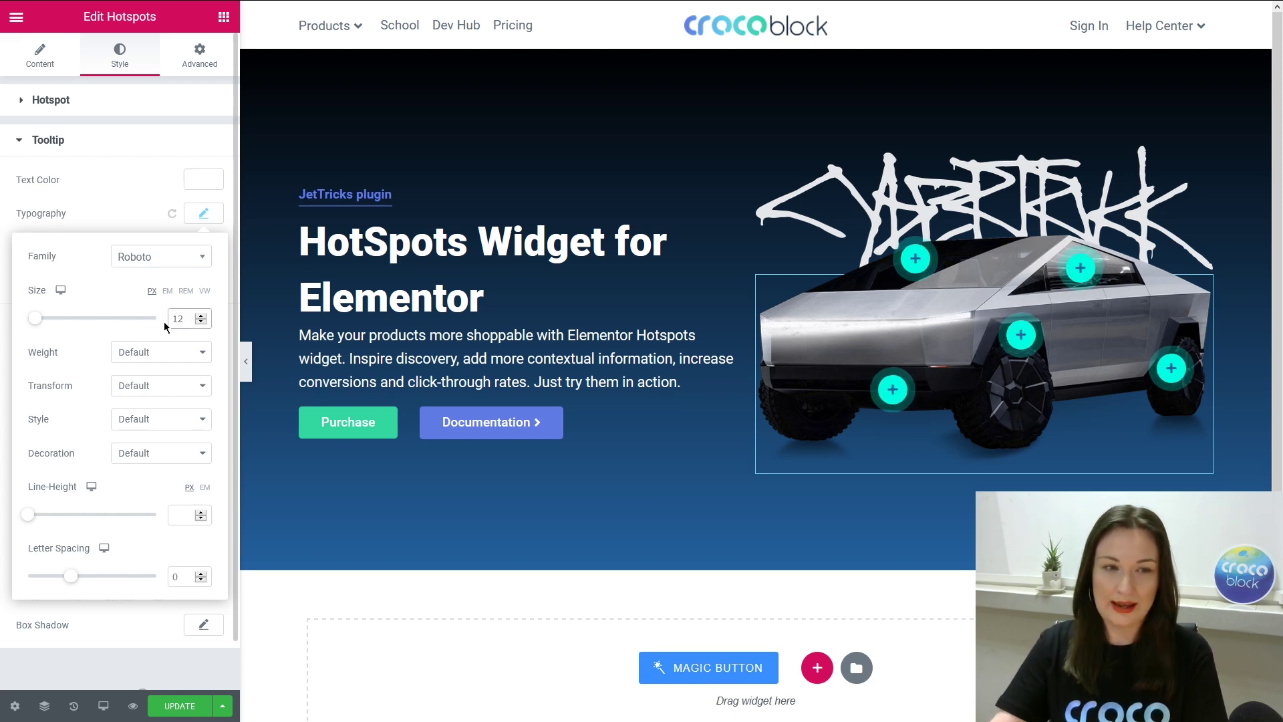
pyautogui.click(132, 353)
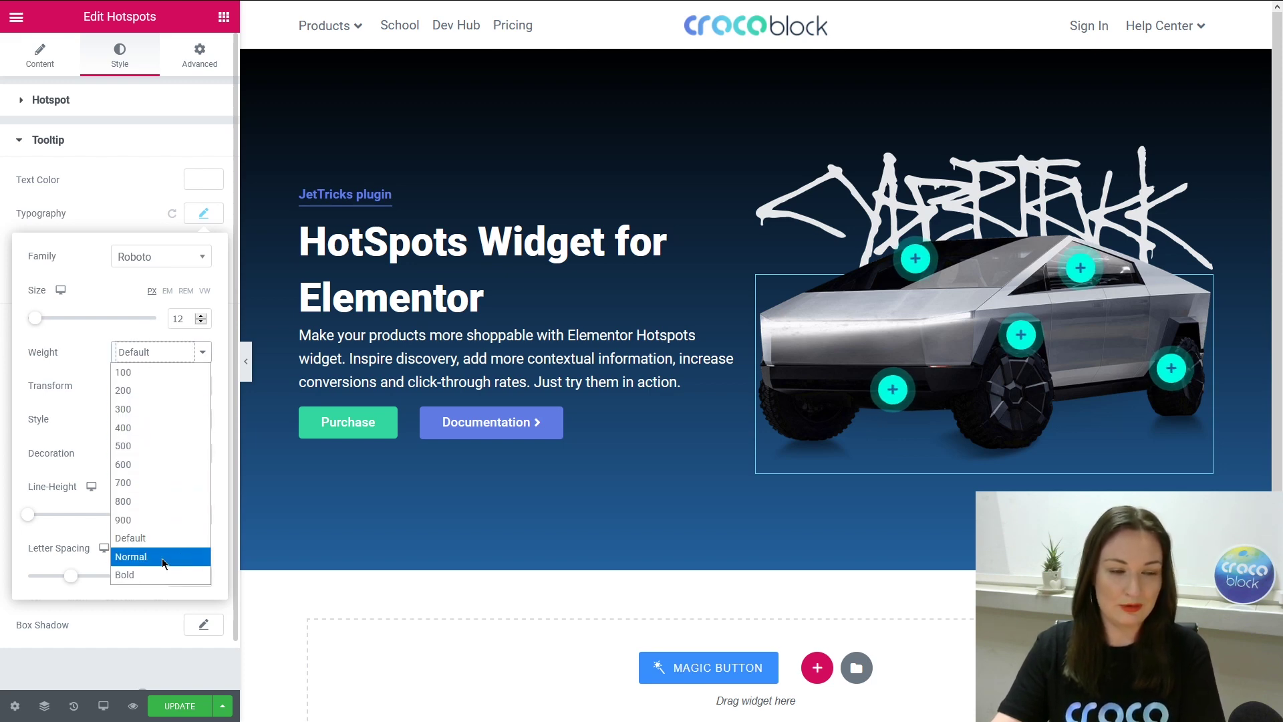
pyautogui.click(136, 445)
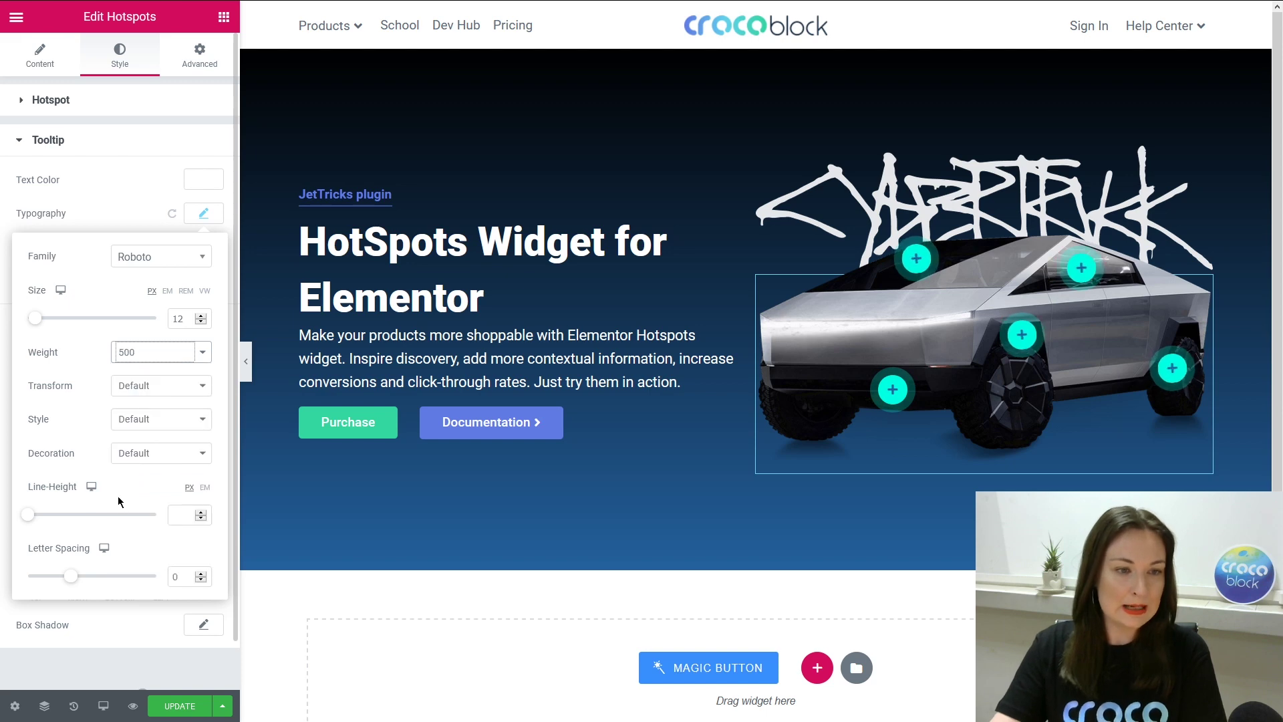
pyautogui.moveTo(889, 401)
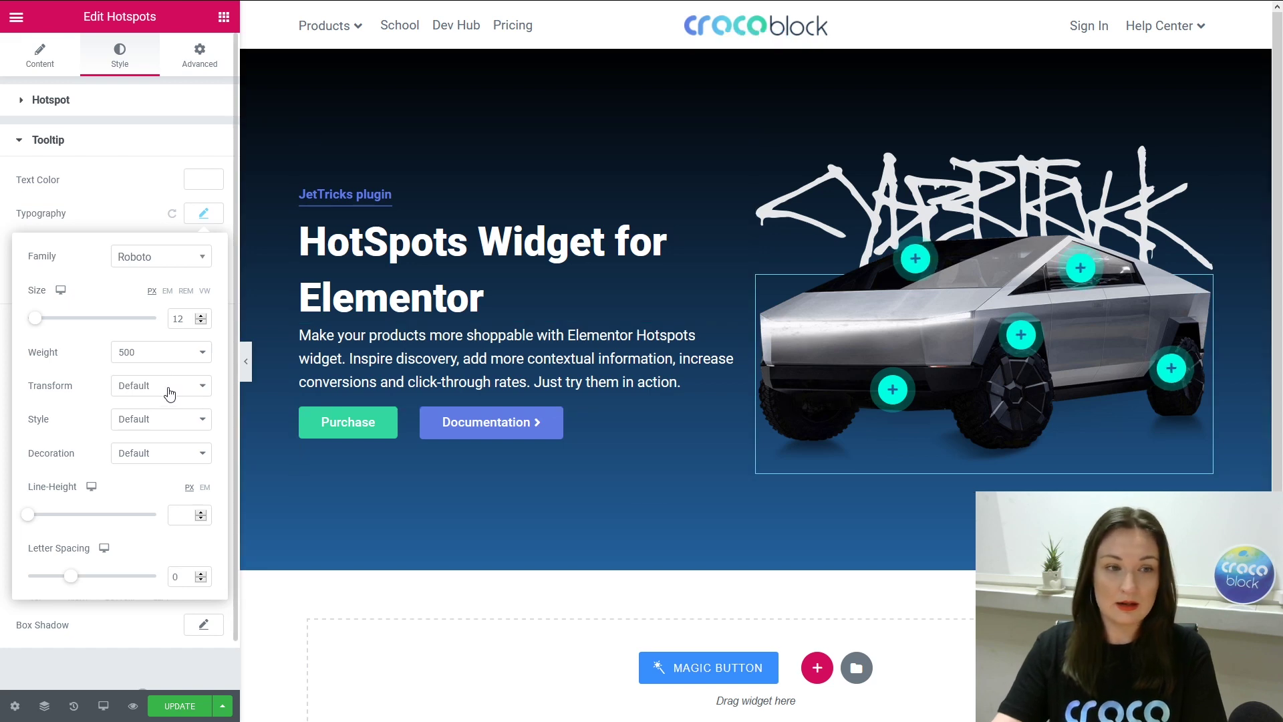
pyautogui.click(121, 214)
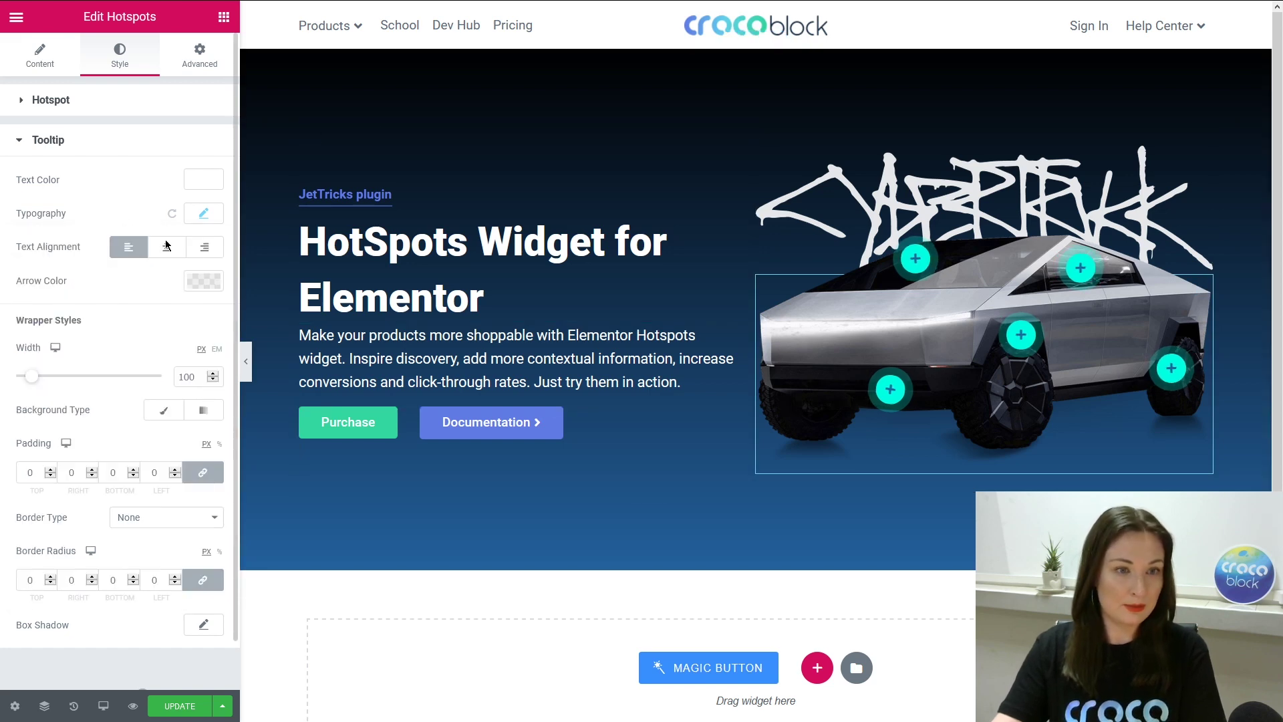
# - Make the tooltip arrow cyan #01FFE3 and set the tooltip width to 120
pyautogui.click(203, 281)
pyautogui.click(58, 319)
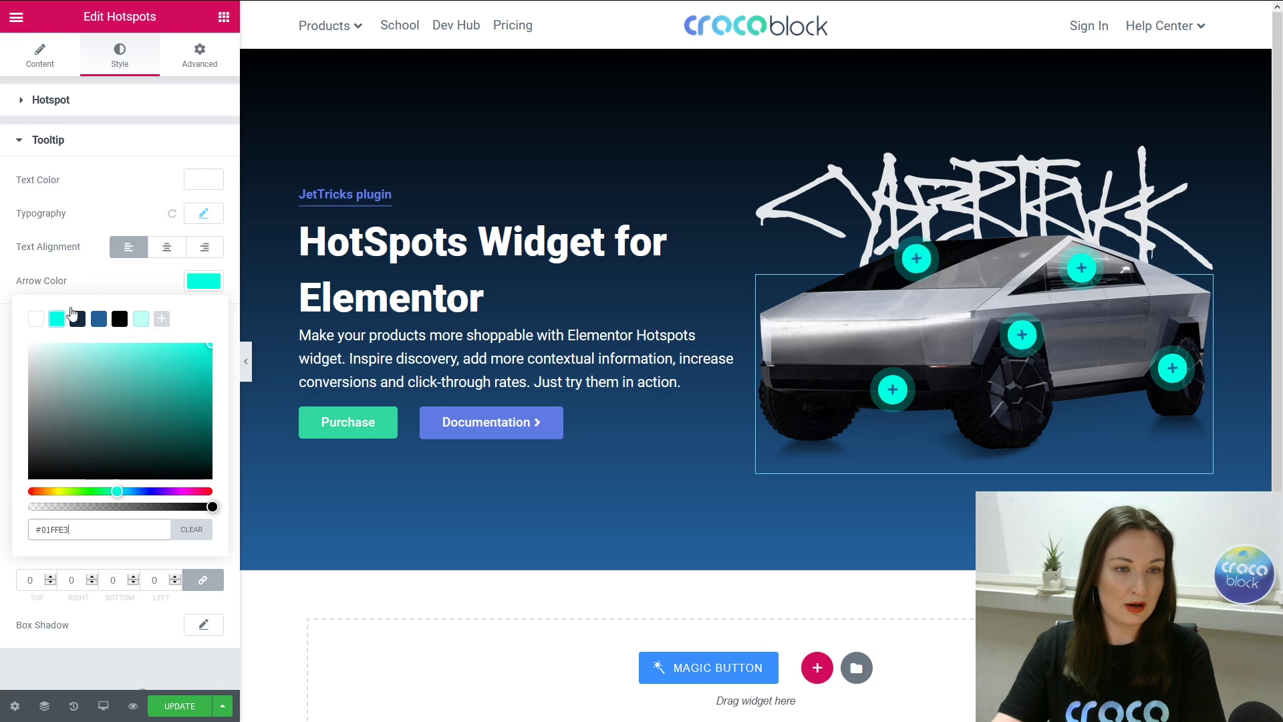
pyautogui.click(106, 288)
pyautogui.doubleClick(190, 379)
pyautogui.write('120')
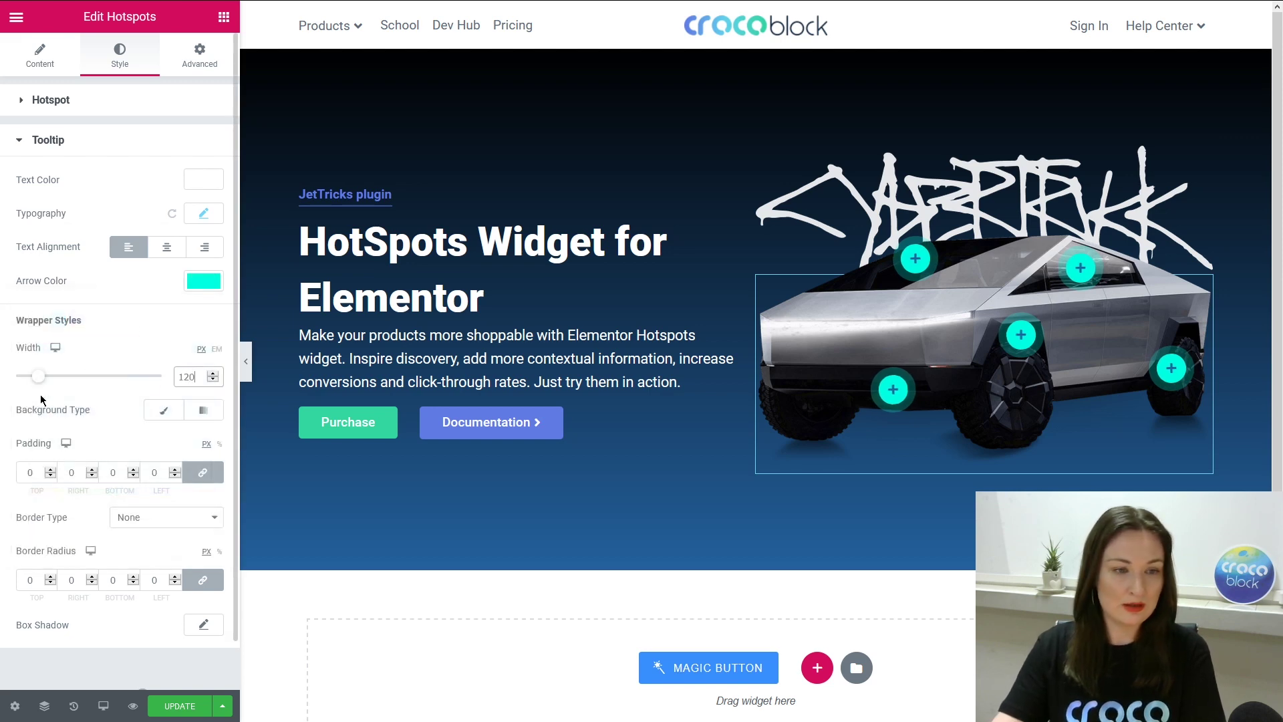
# - Give tooltips a classic dark navy #162840 background and centre their text
pyautogui.click(167, 411)
pyautogui.click(205, 444)
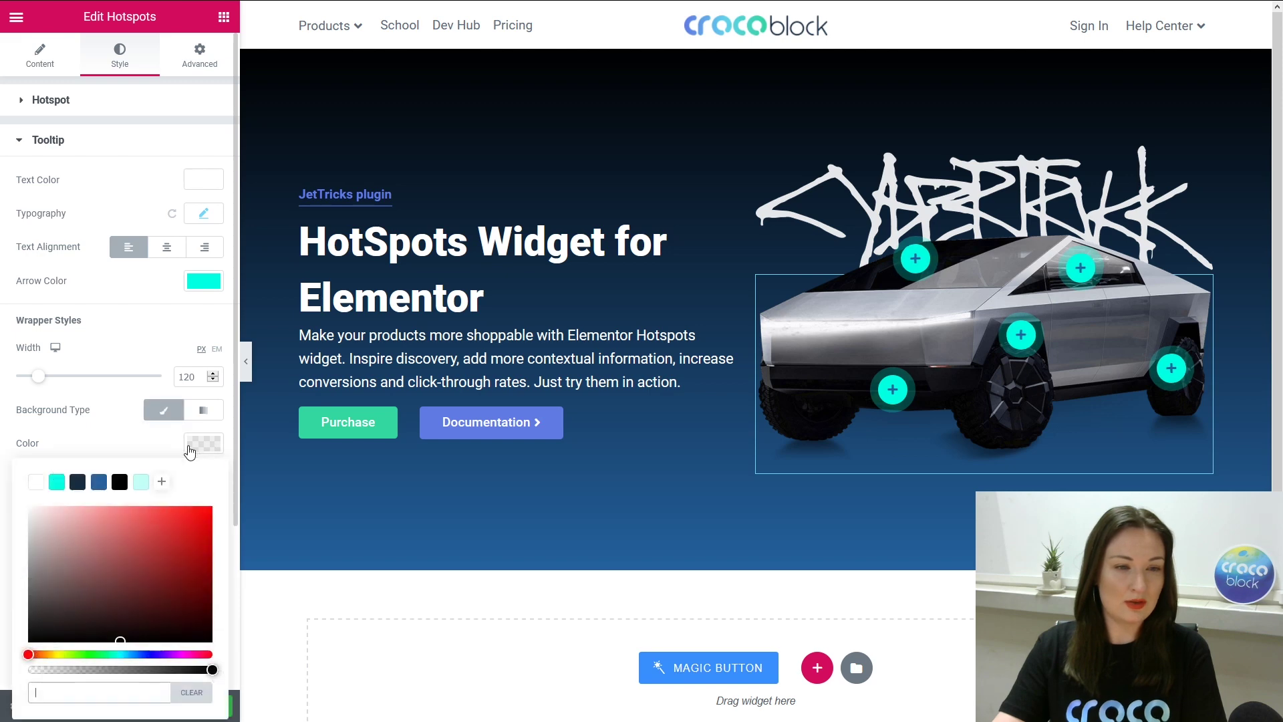
pyautogui.click(97, 482)
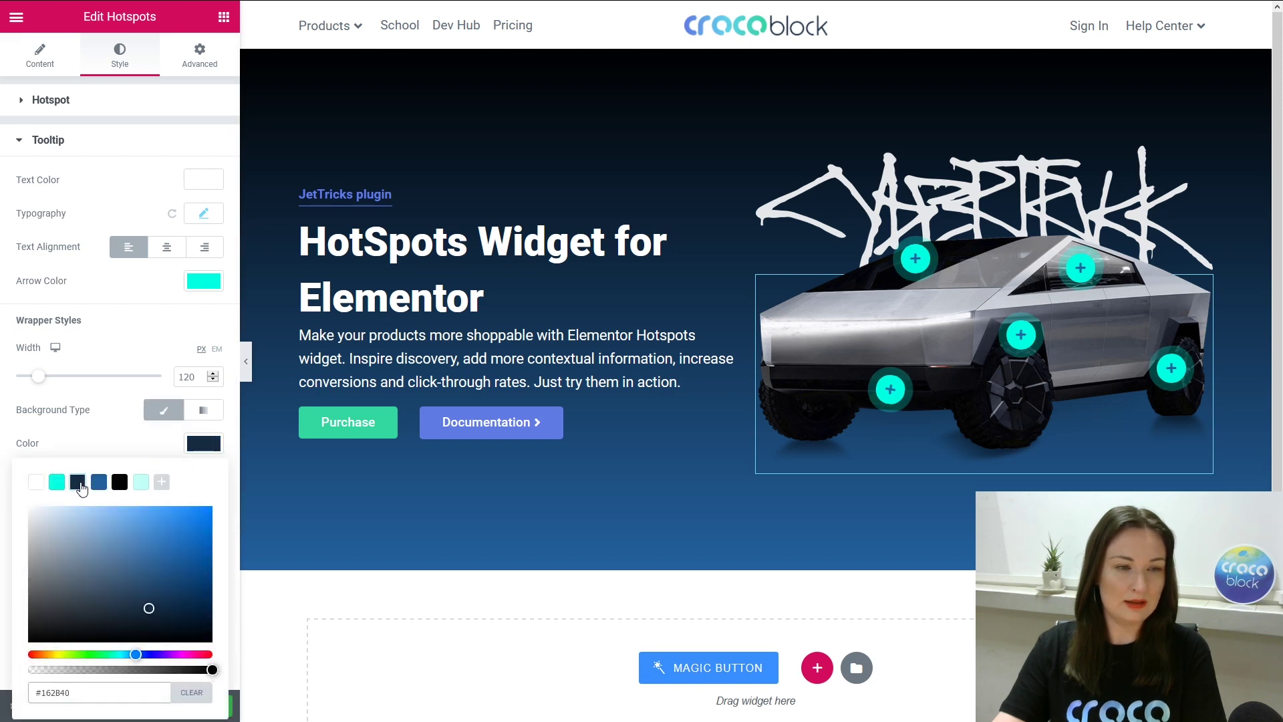
pyautogui.click(78, 481)
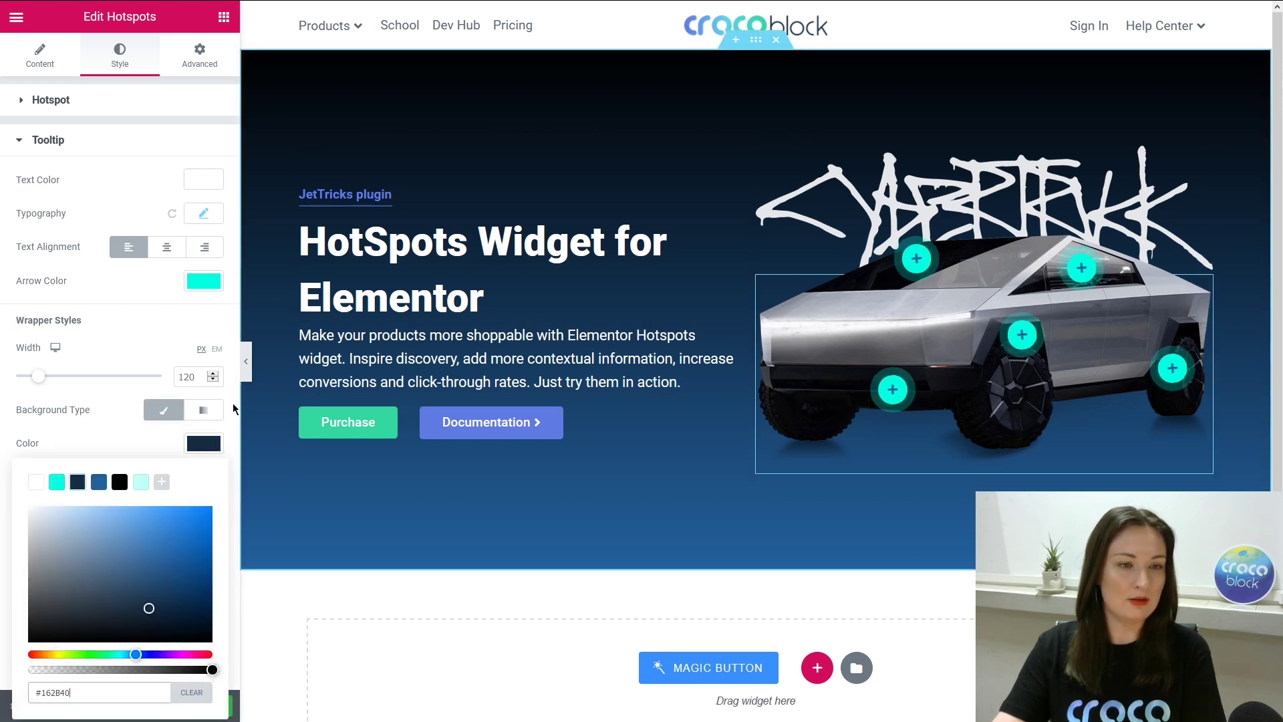
pyautogui.click(95, 415)
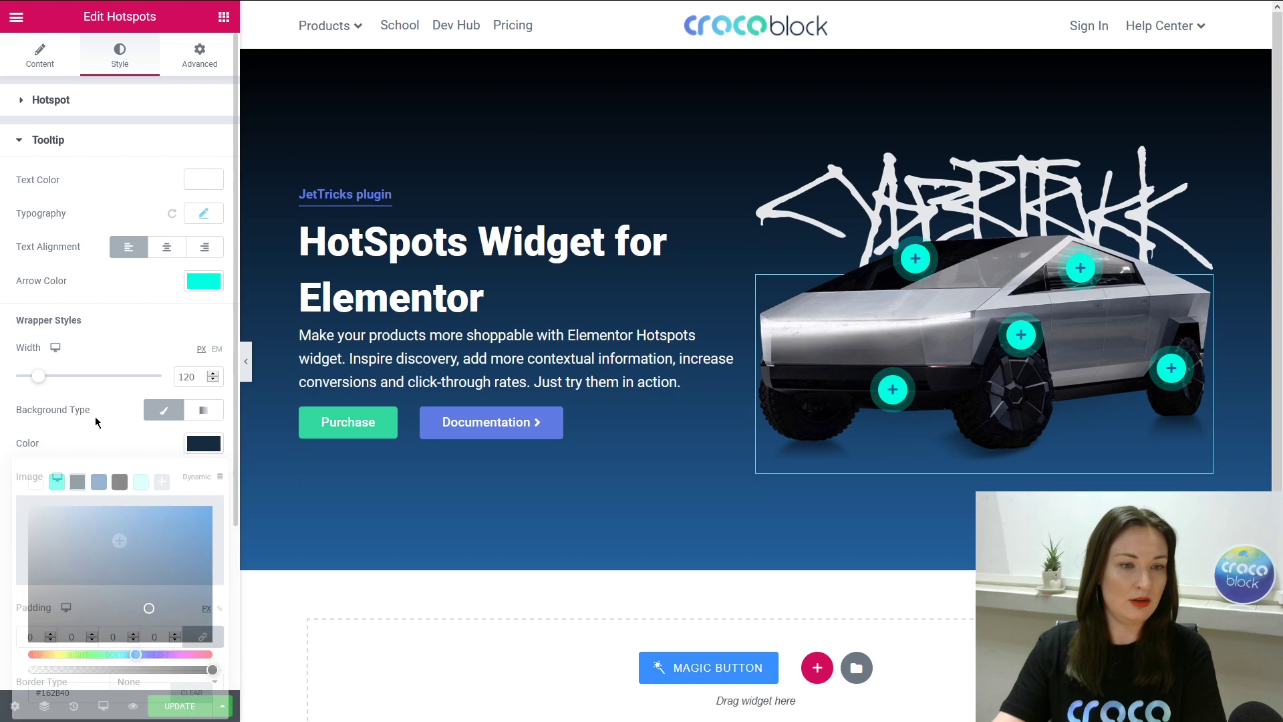
pyautogui.click(167, 250)
# - Set the tooltip padding to 10 px
pyautogui.moveTo(899, 399)
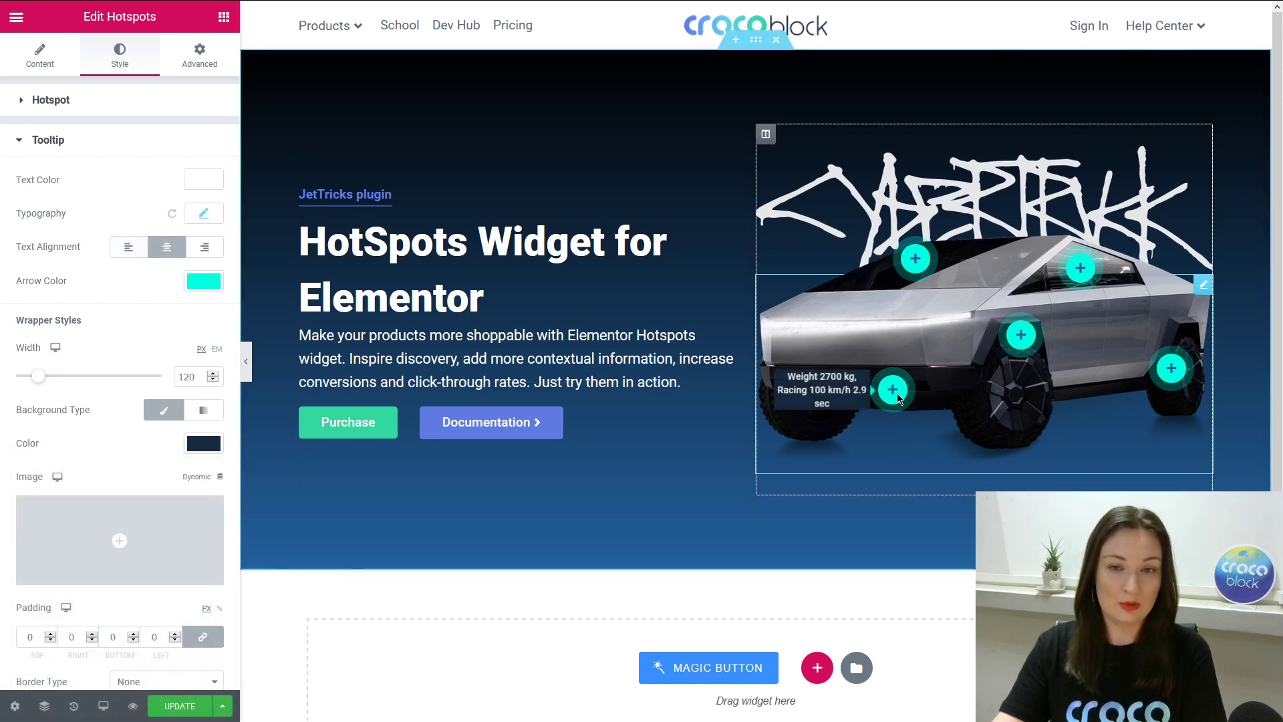
pyautogui.scroll(-2, 100, 461)
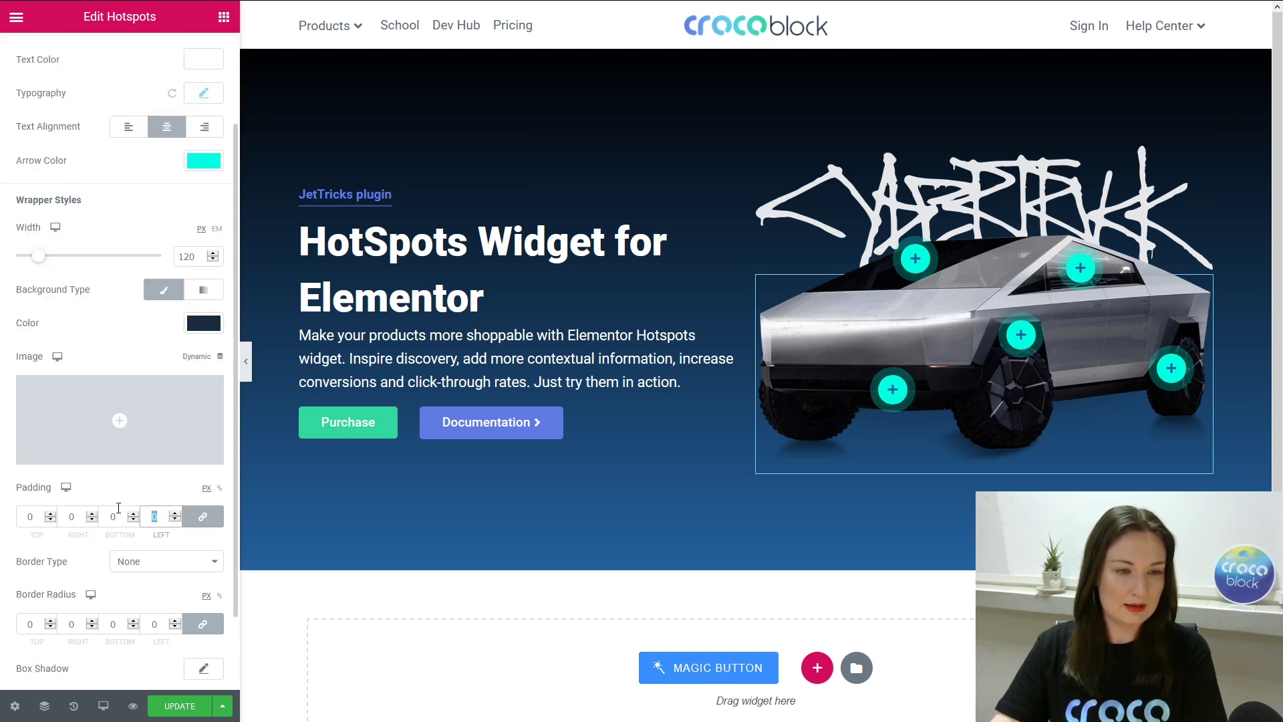
pyautogui.write('0')
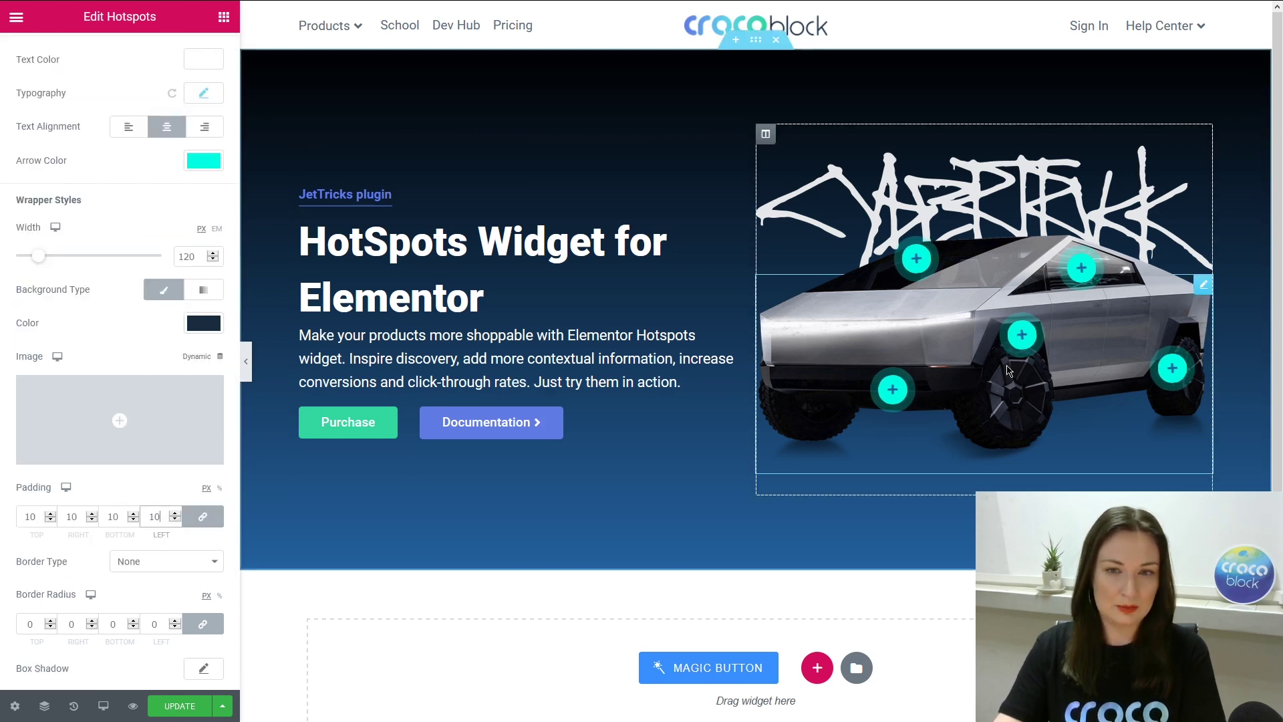
pyautogui.scroll(-2, 134, 468)
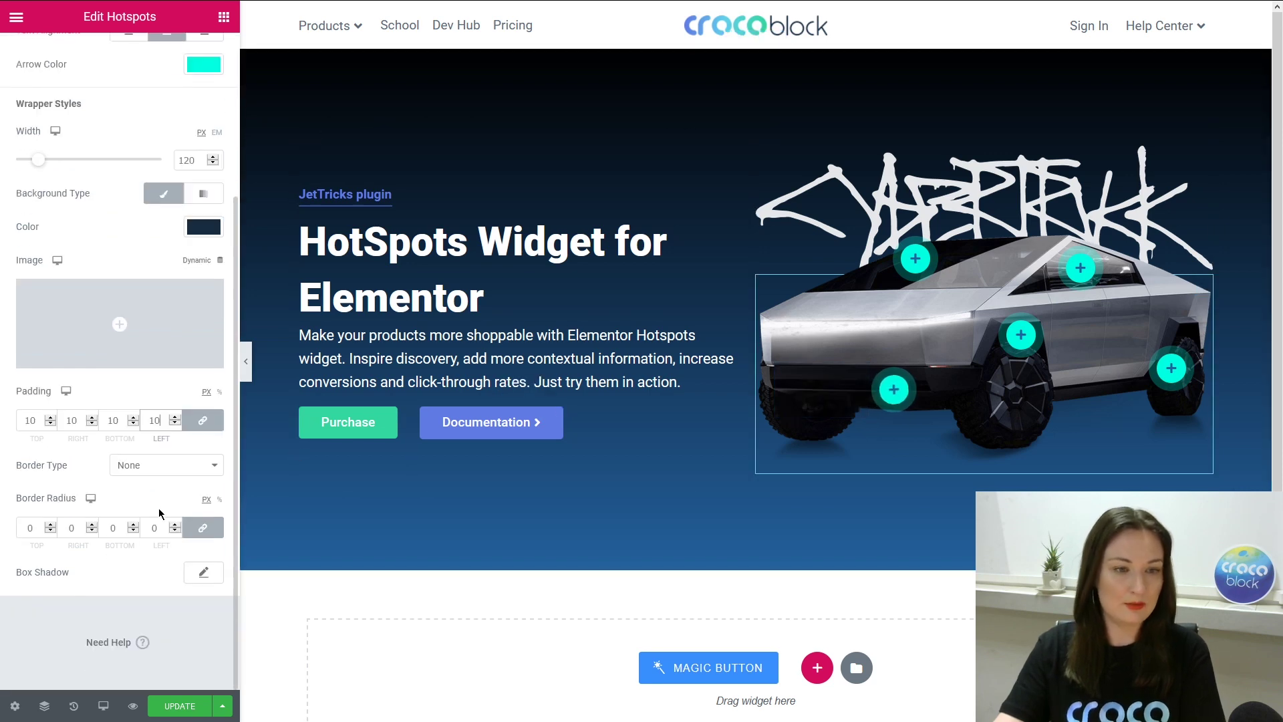
# - Give the tooltips a solid border 1 px wide
pyautogui.click(142, 467)
pyautogui.click(126, 504)
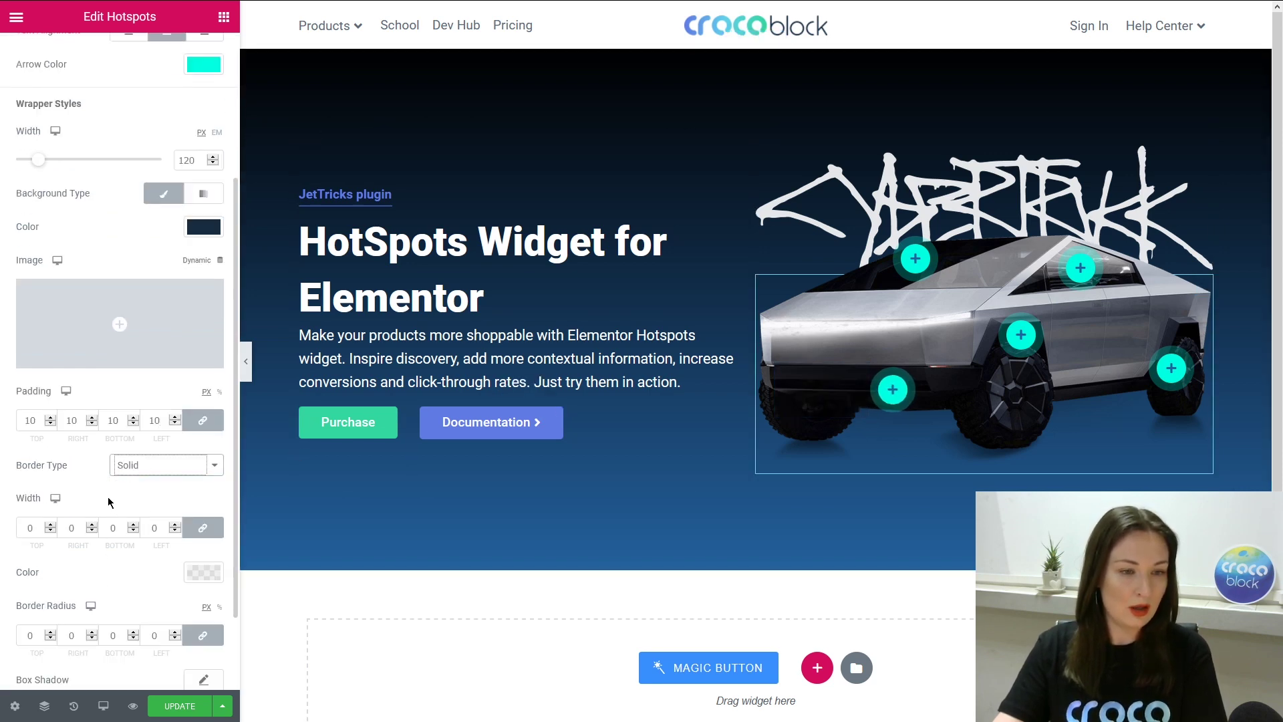
pyautogui.moveTo(902, 393)
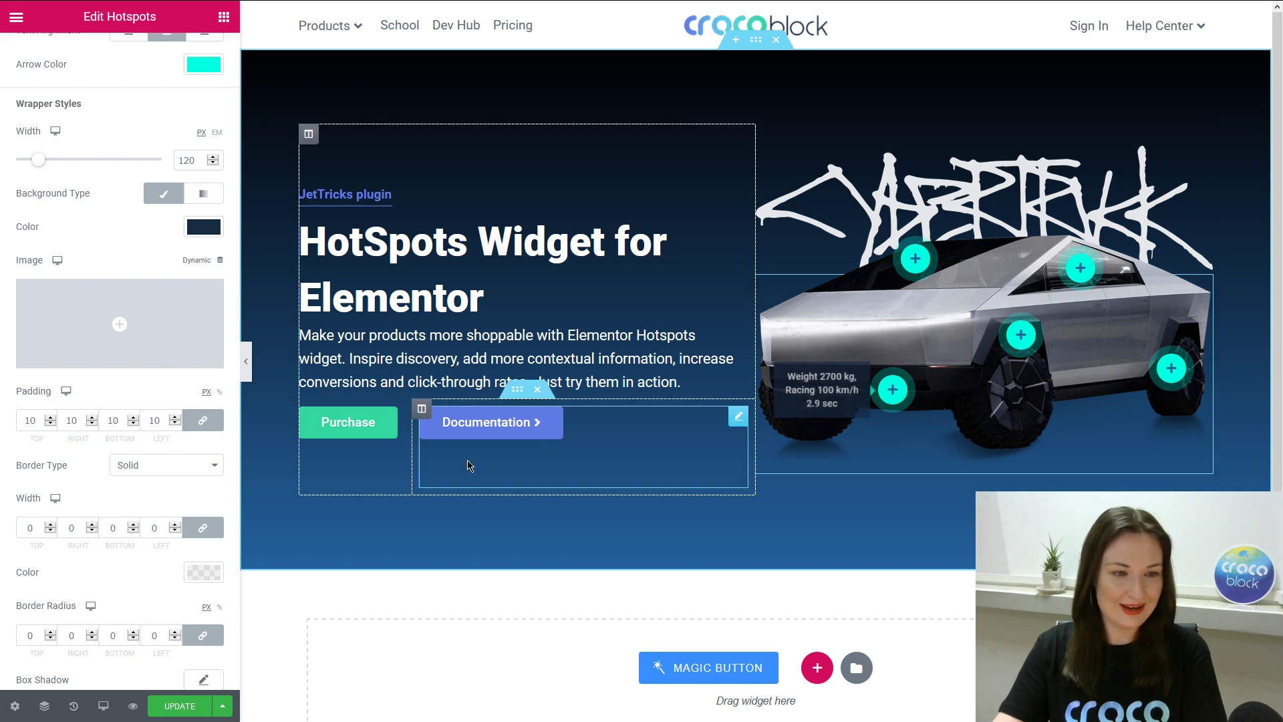
pyautogui.doubleClick(164, 528)
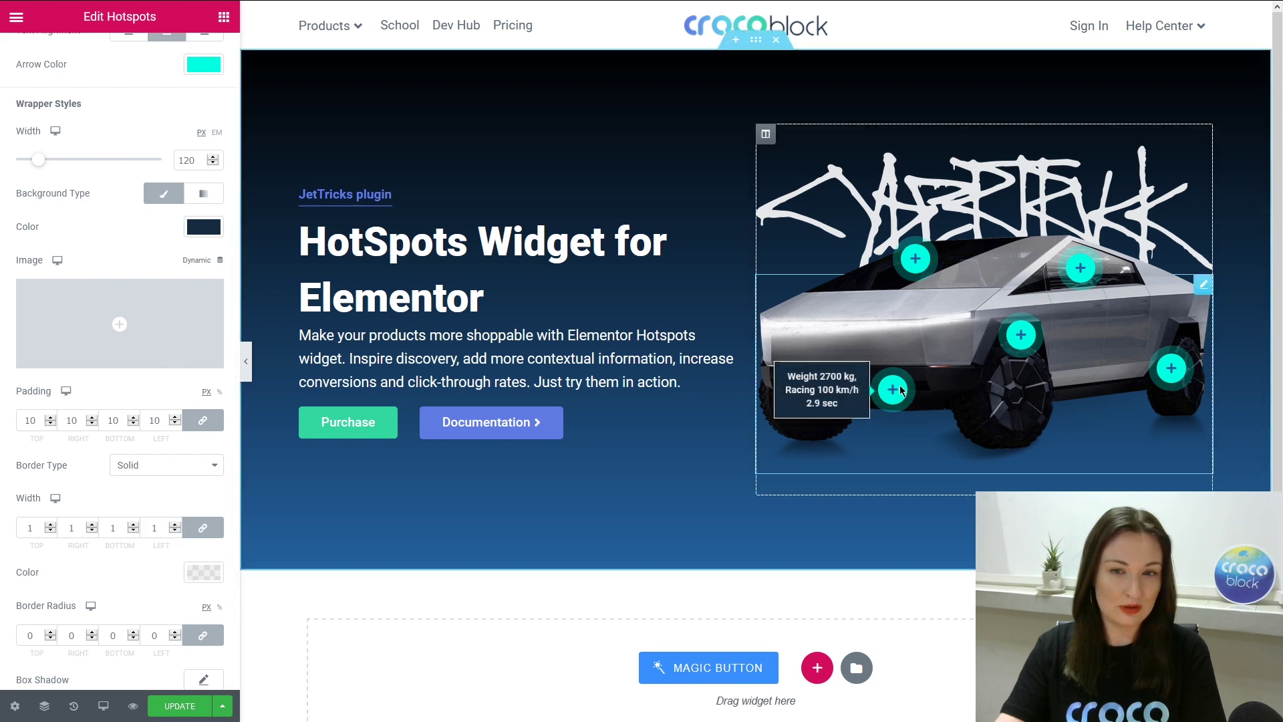
pyautogui.scroll(-2, 163, 481)
# - Colour the tooltip border cyan #01FFE3 and round the corners to 4 px
pyautogui.click(201, 465)
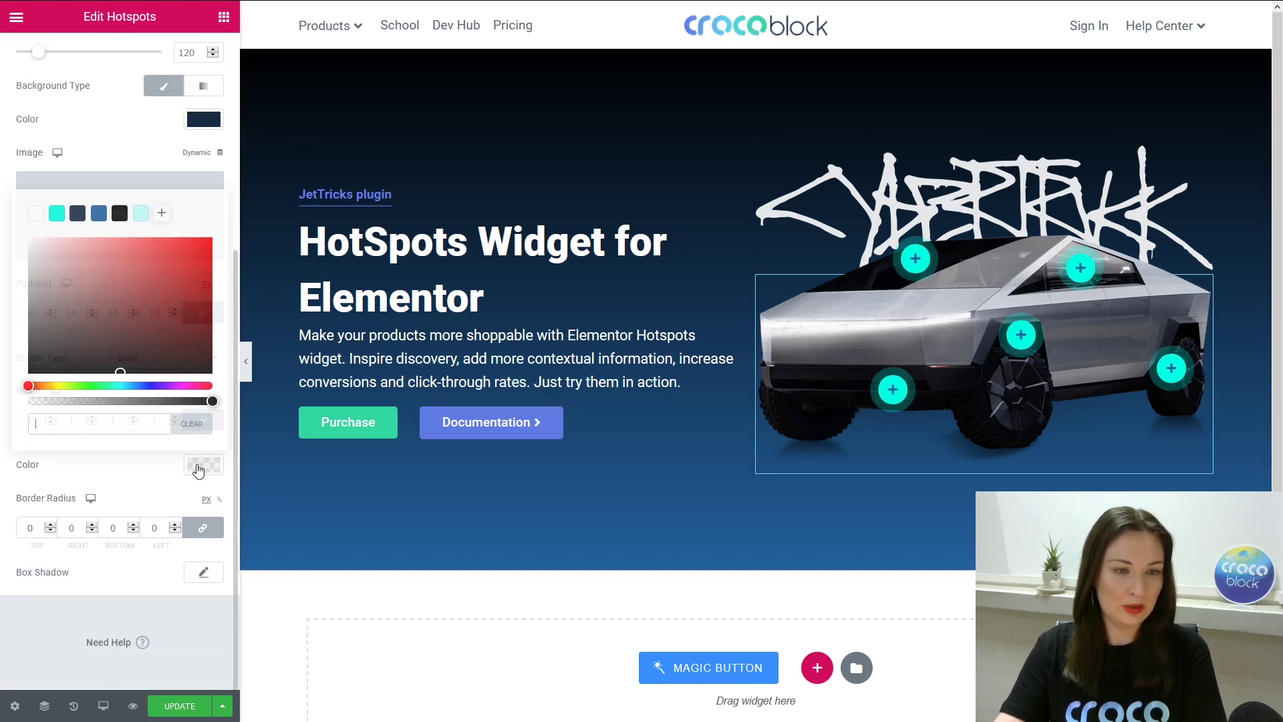
pyautogui.click(57, 213)
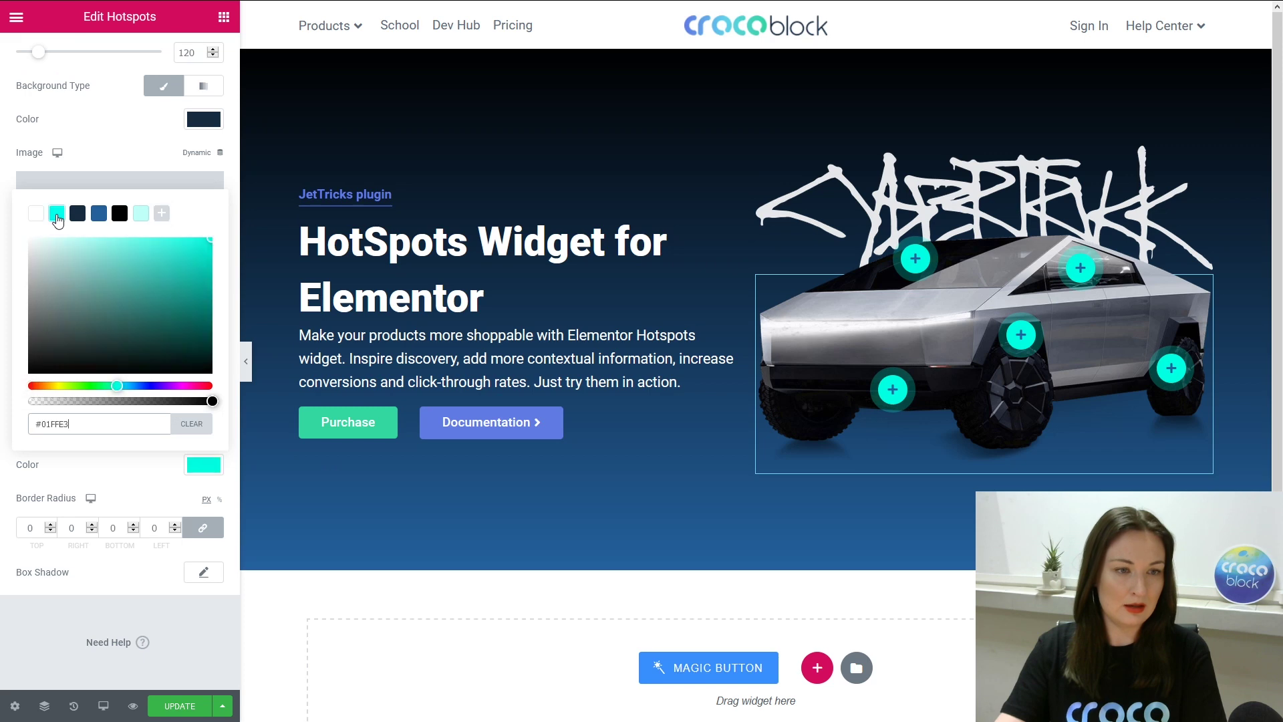
pyautogui.click(138, 478)
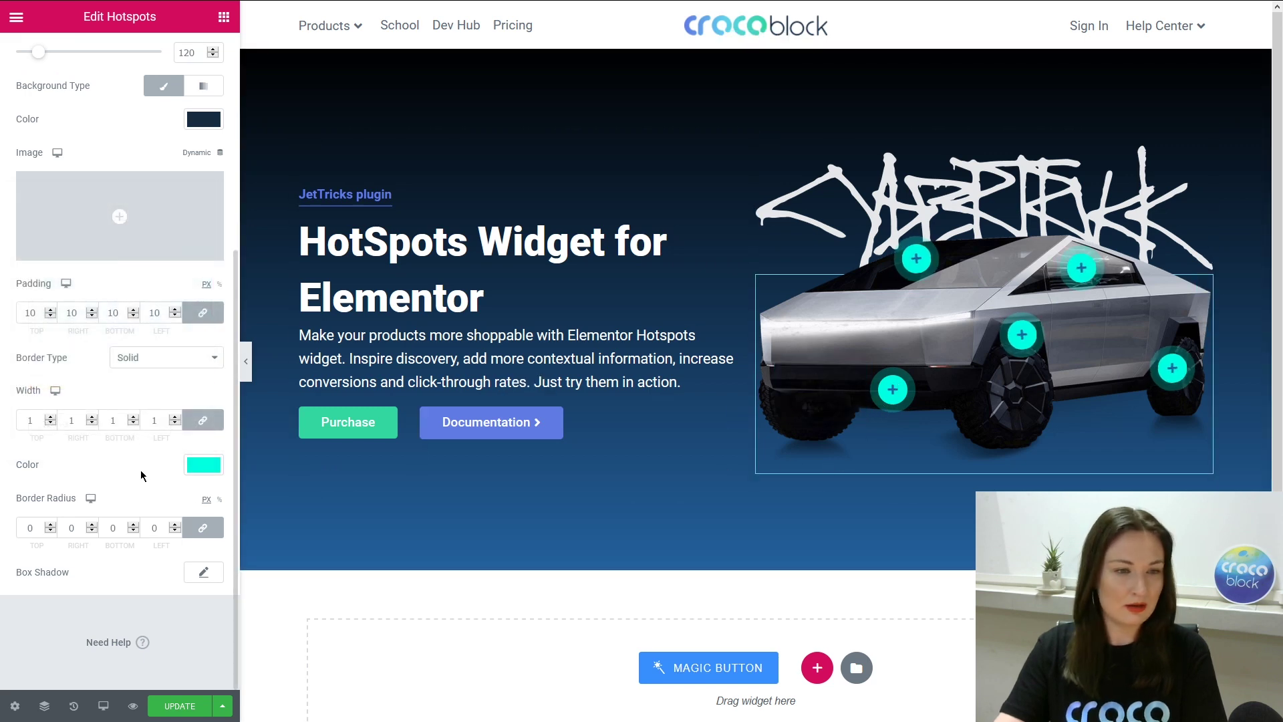
pyautogui.doubleClick(152, 521)
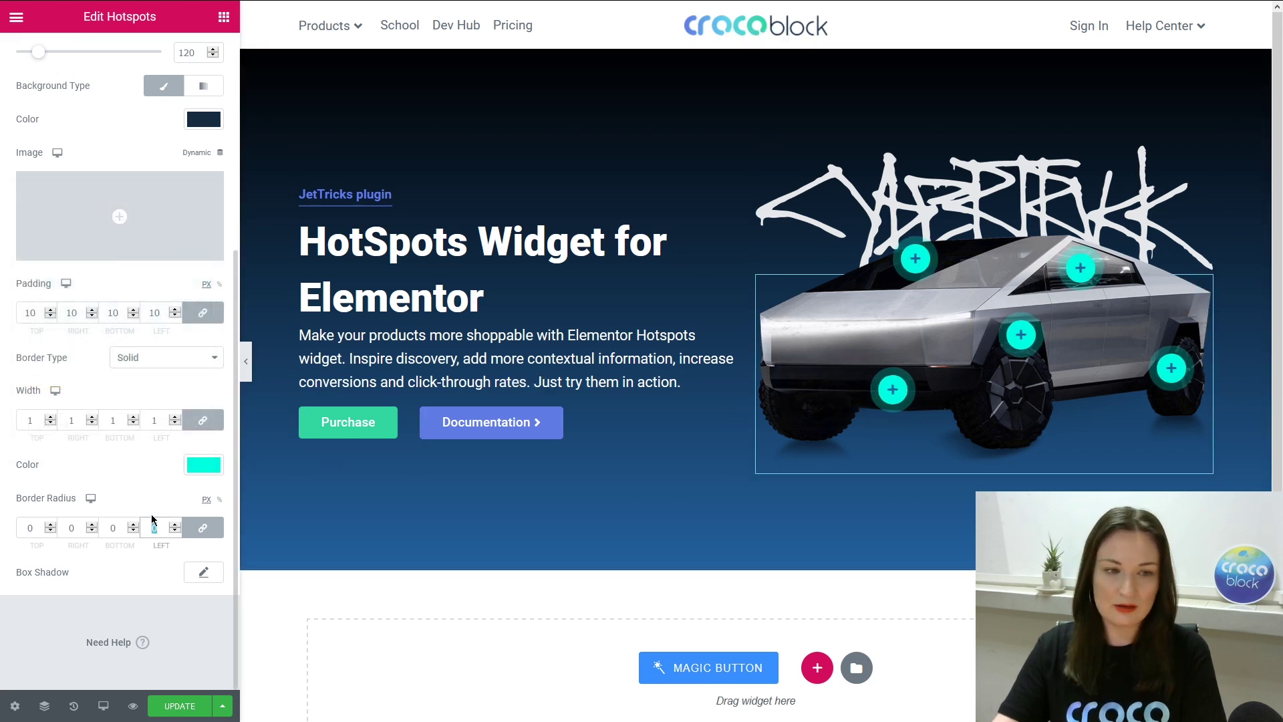
pyautogui.moveTo(893, 390)
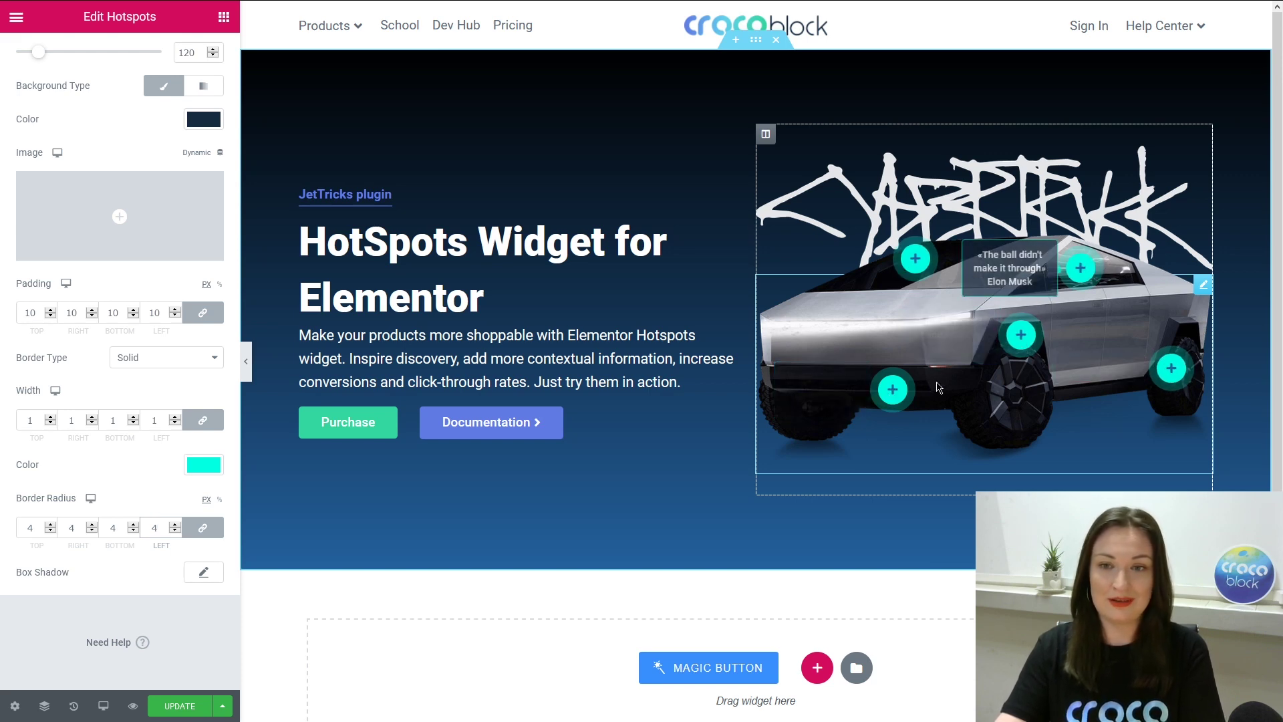
pyautogui.moveTo(894, 390)
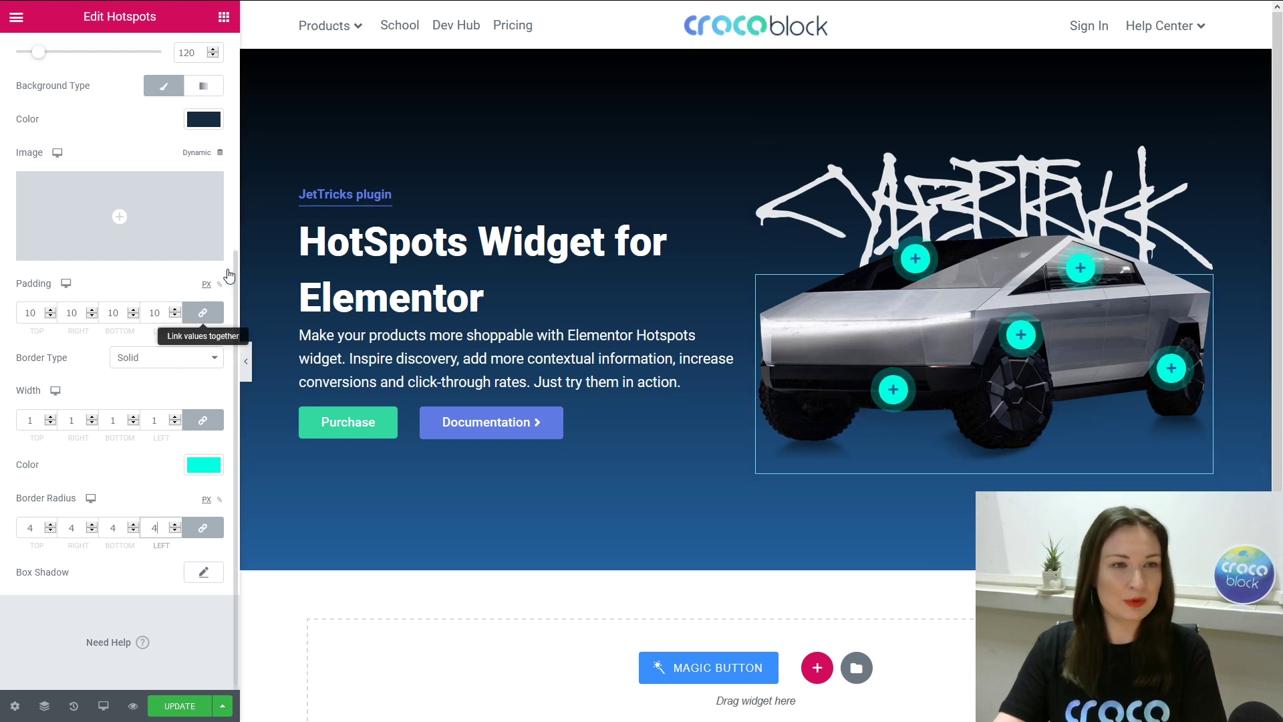
pyautogui.scroll(6, 129, 207)
# - Copy Item #5's quote description, delete the item, update the page and reload the editor
pyautogui.click(56, 60)
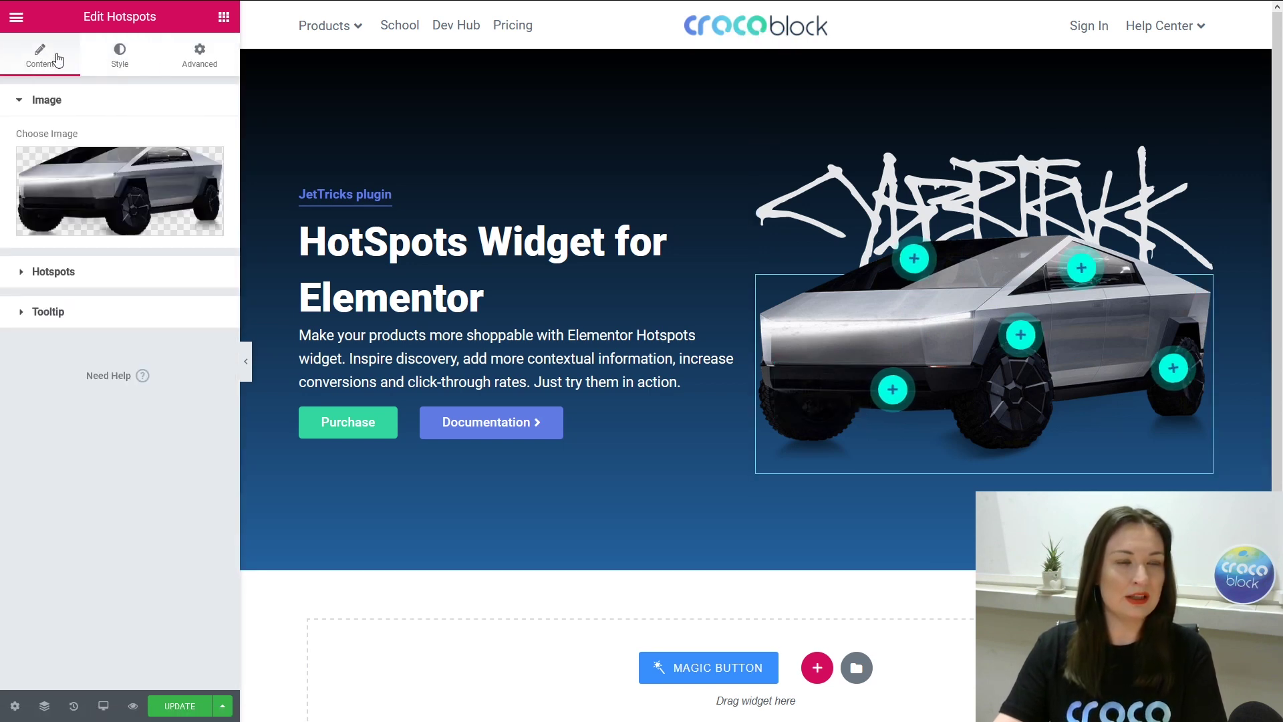
pyautogui.click(92, 281)
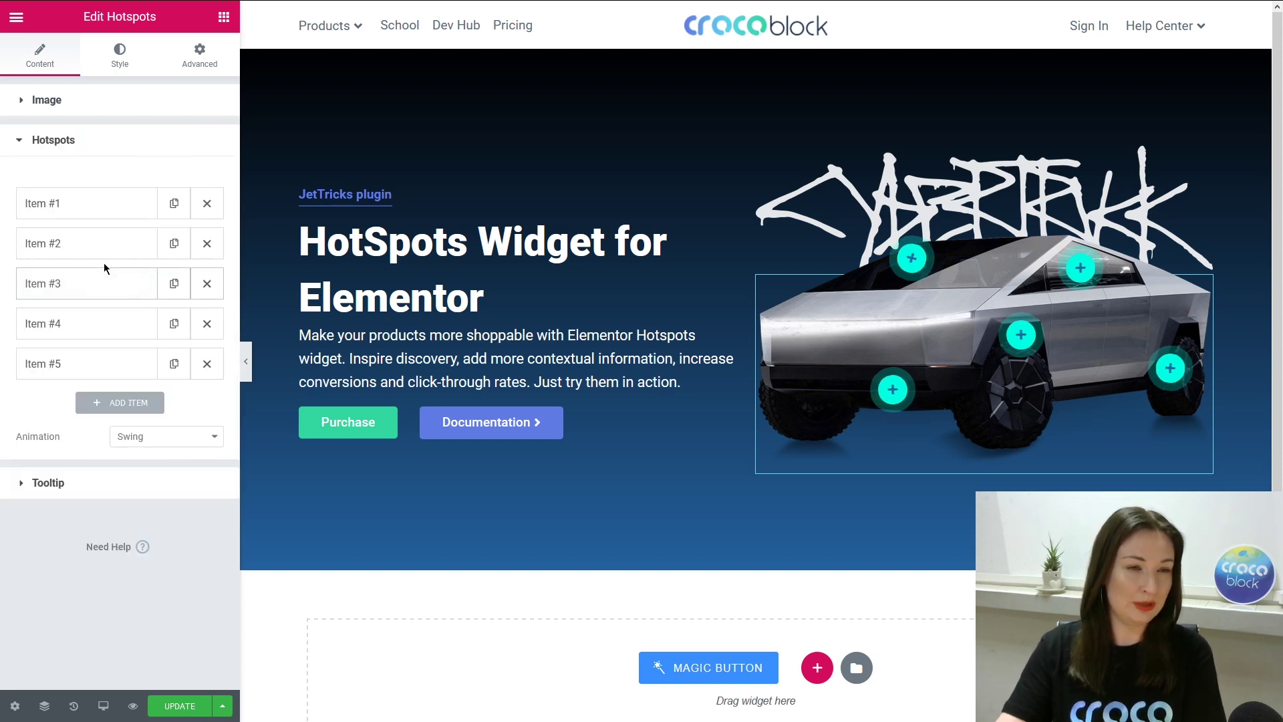
pyautogui.click(102, 367)
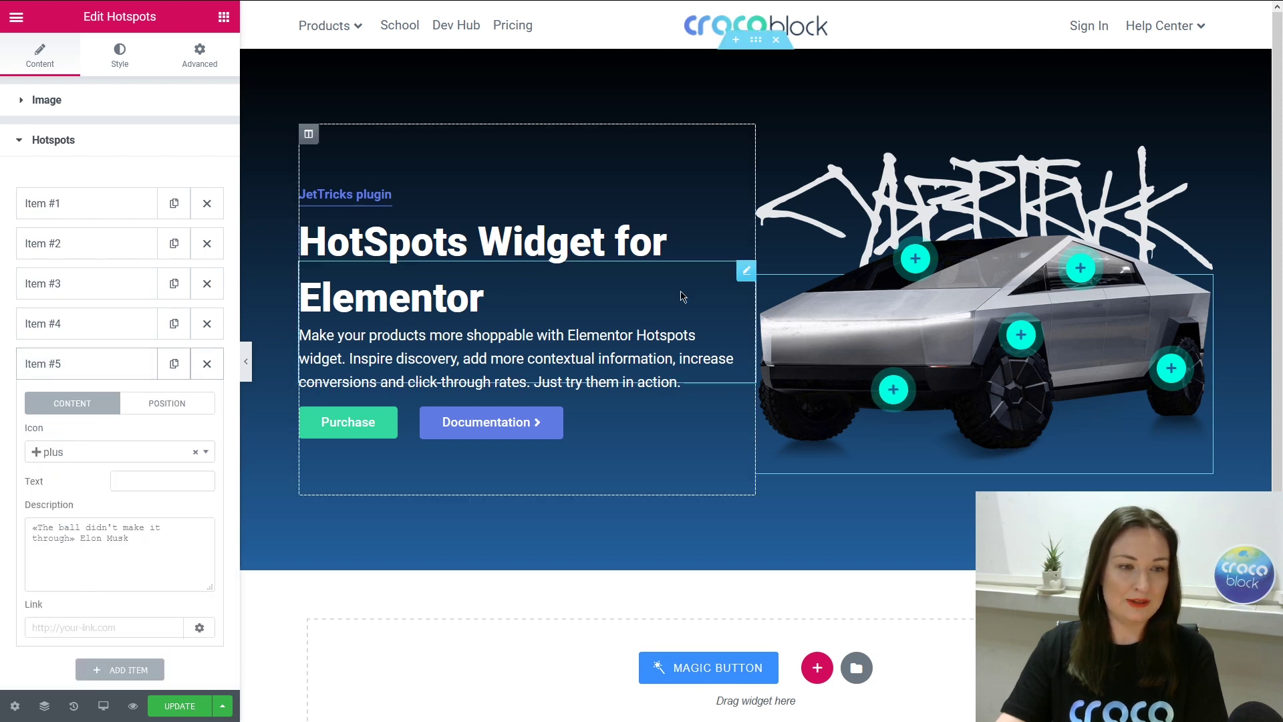
pyautogui.moveTo(1091, 274)
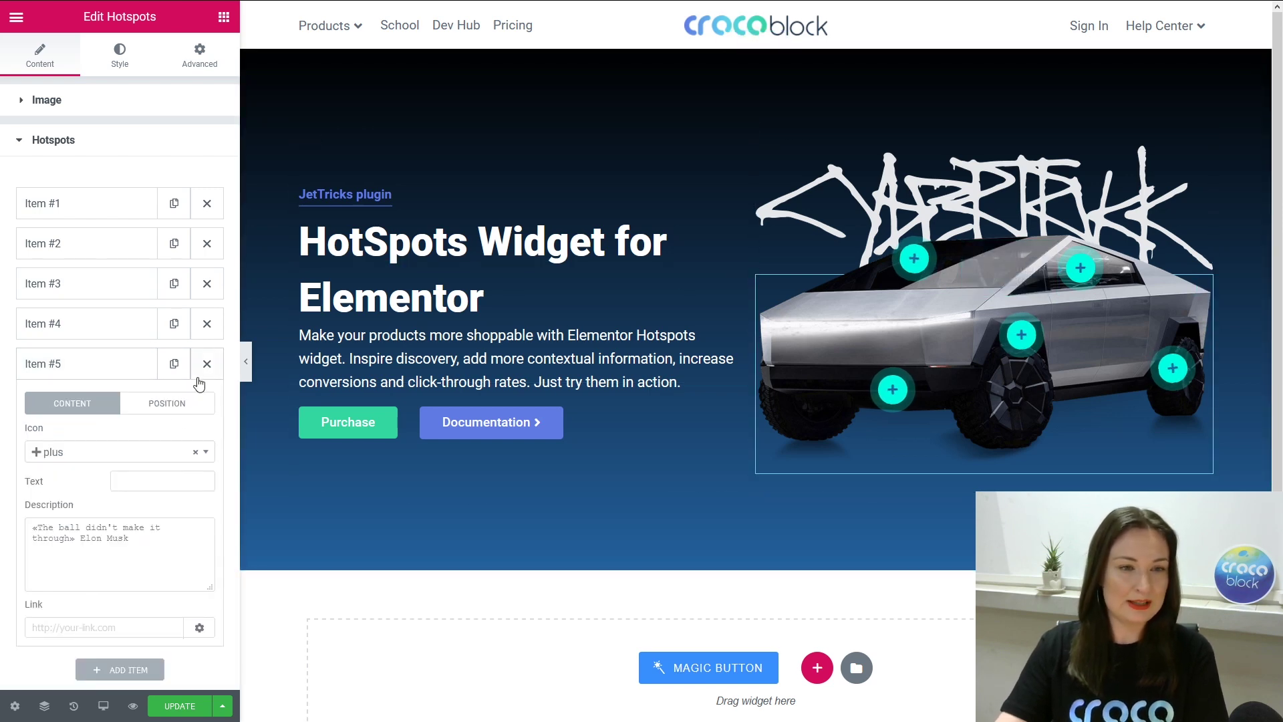
pyautogui.click(134, 543)
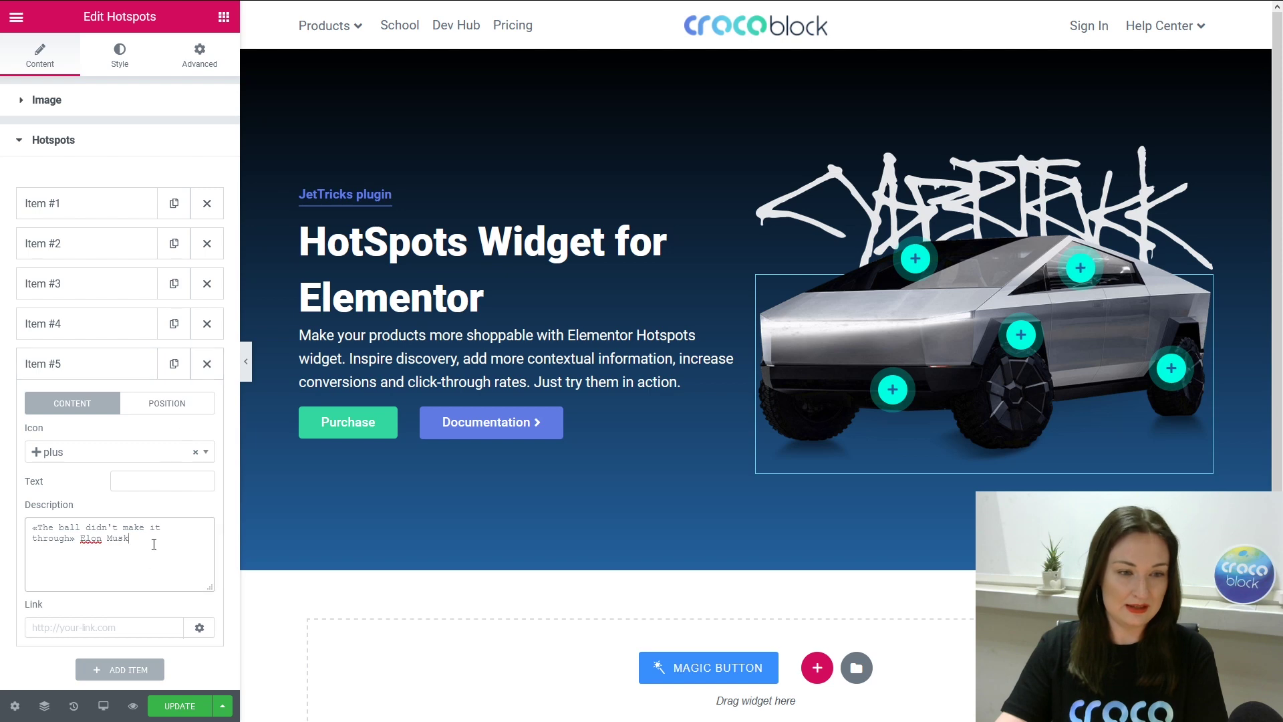
pyautogui.hotkey('ctrl', 'a')
pyautogui.hotkey('ctrl', 'c')
pyautogui.click(207, 363)
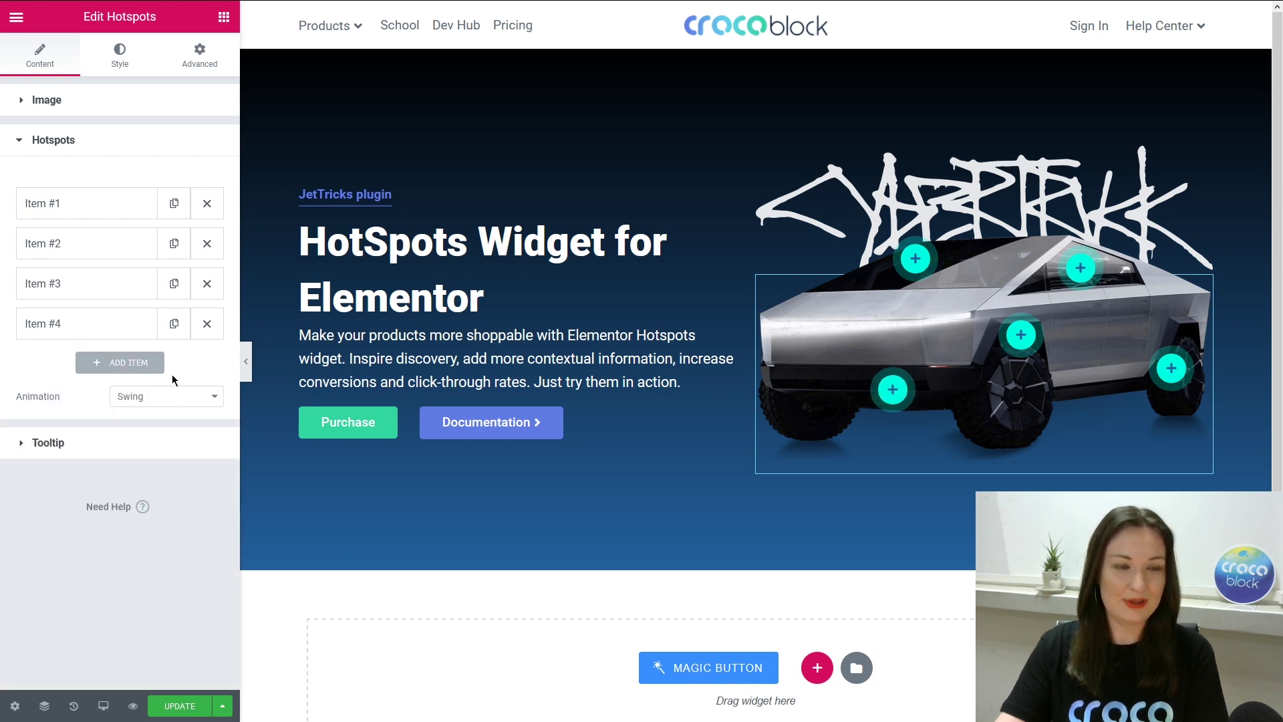
pyautogui.click(163, 705)
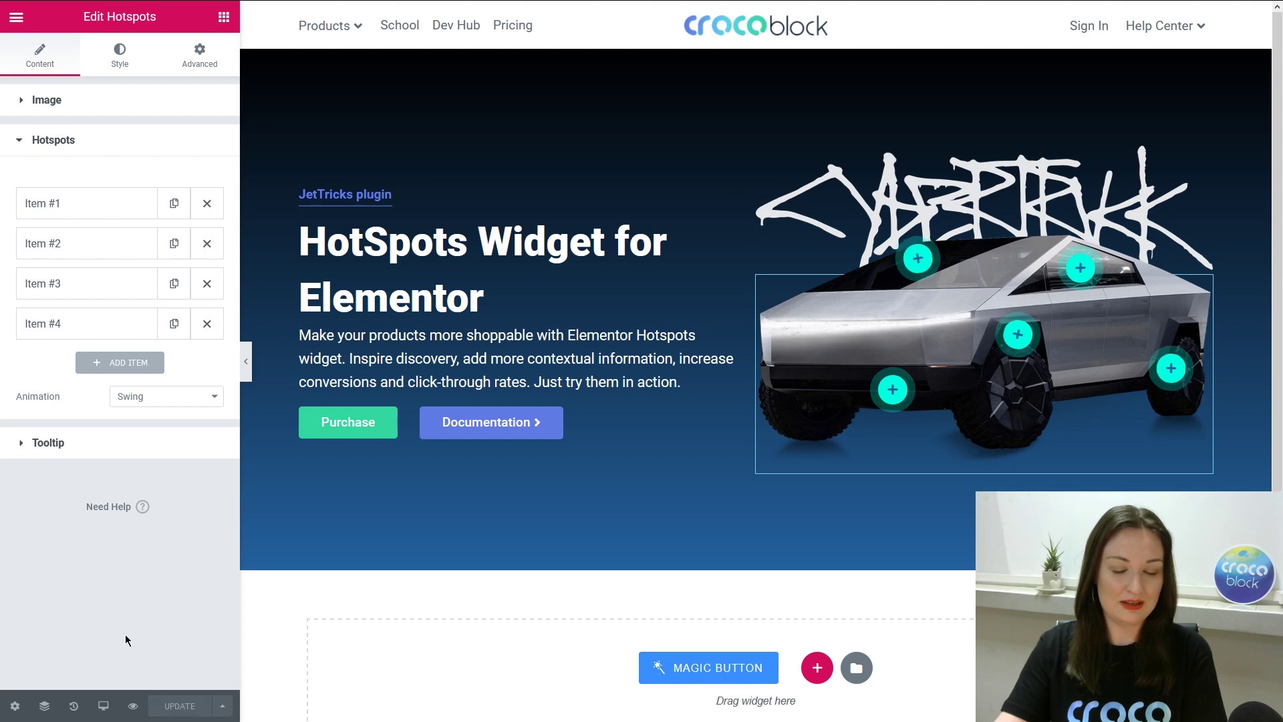
pyautogui.press('F5')
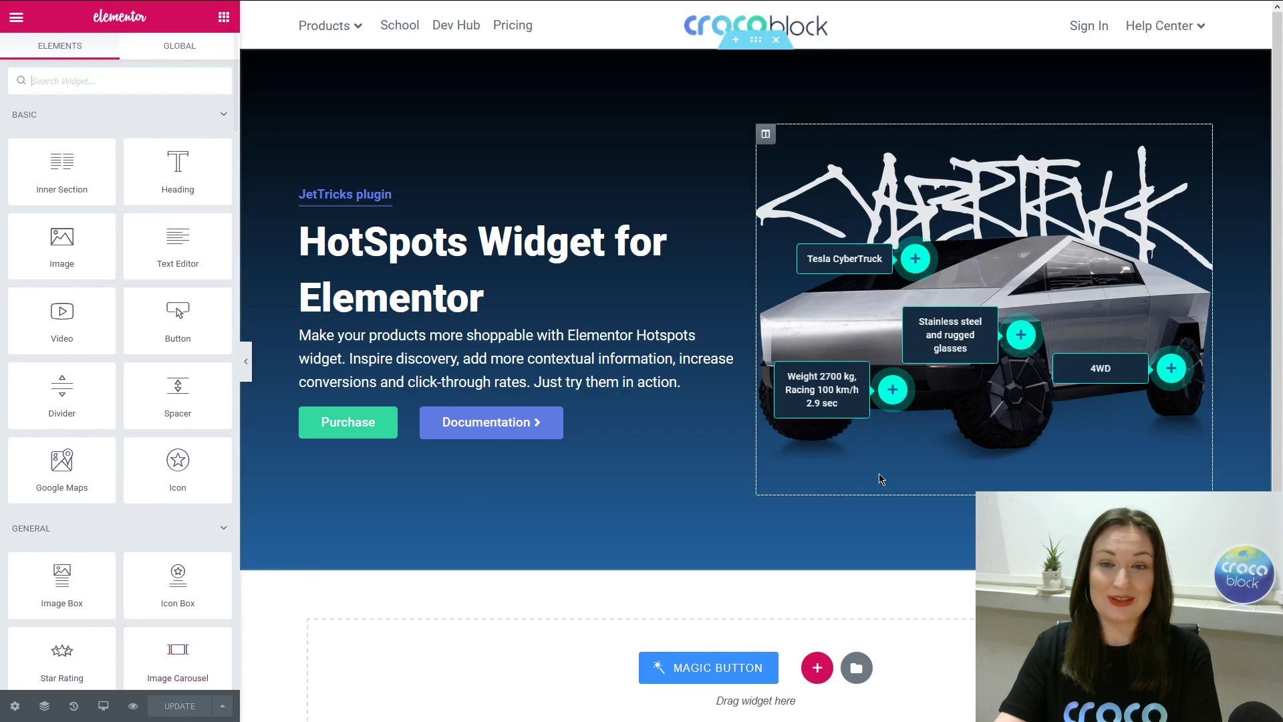
# - Add a new hotspot item with the «The ball didn't make it through» quote as description
pyautogui.click(1086, 253)
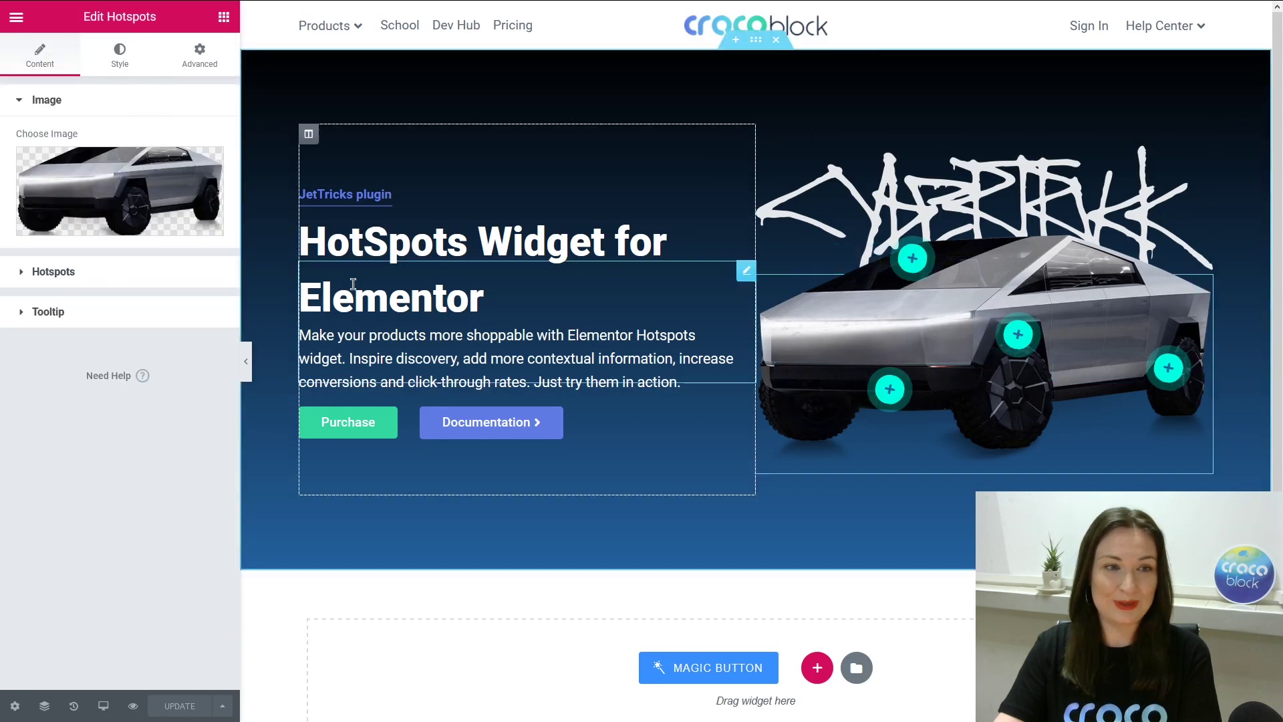
pyautogui.click(53, 272)
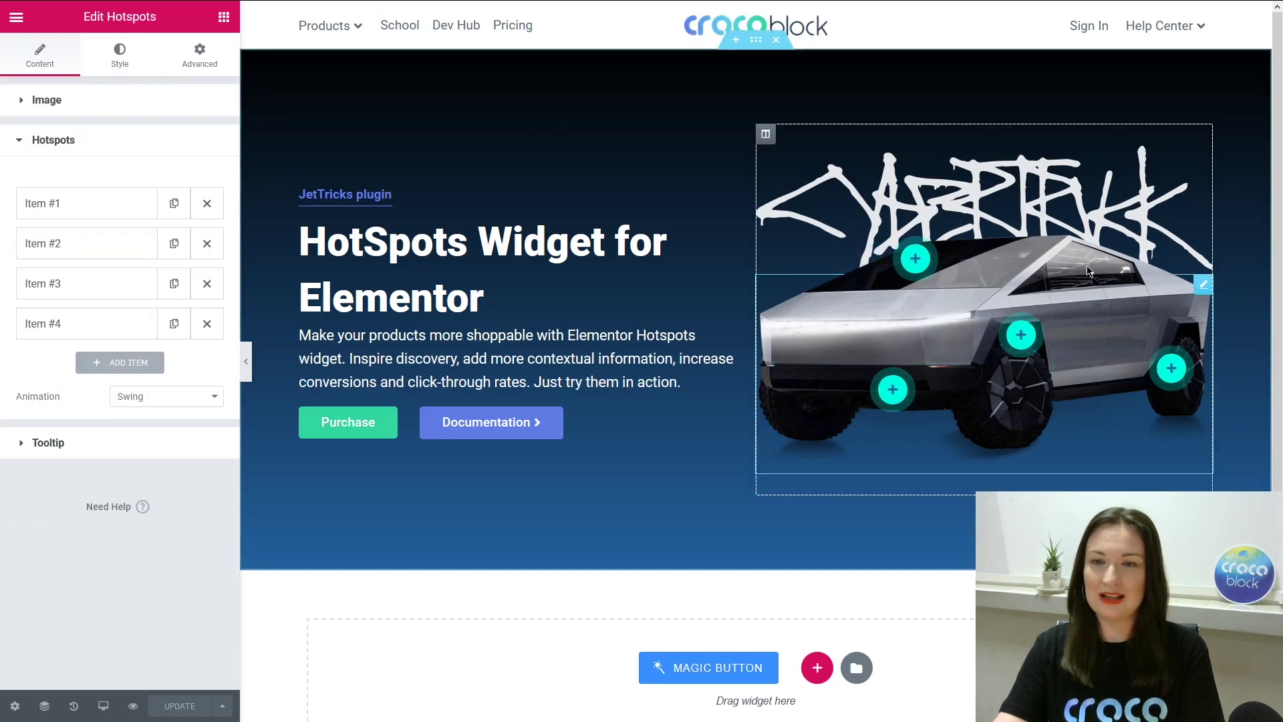
pyautogui.click(92, 365)
pyautogui.click(76, 558)
pyautogui.hotkey('ctrl', 'v')
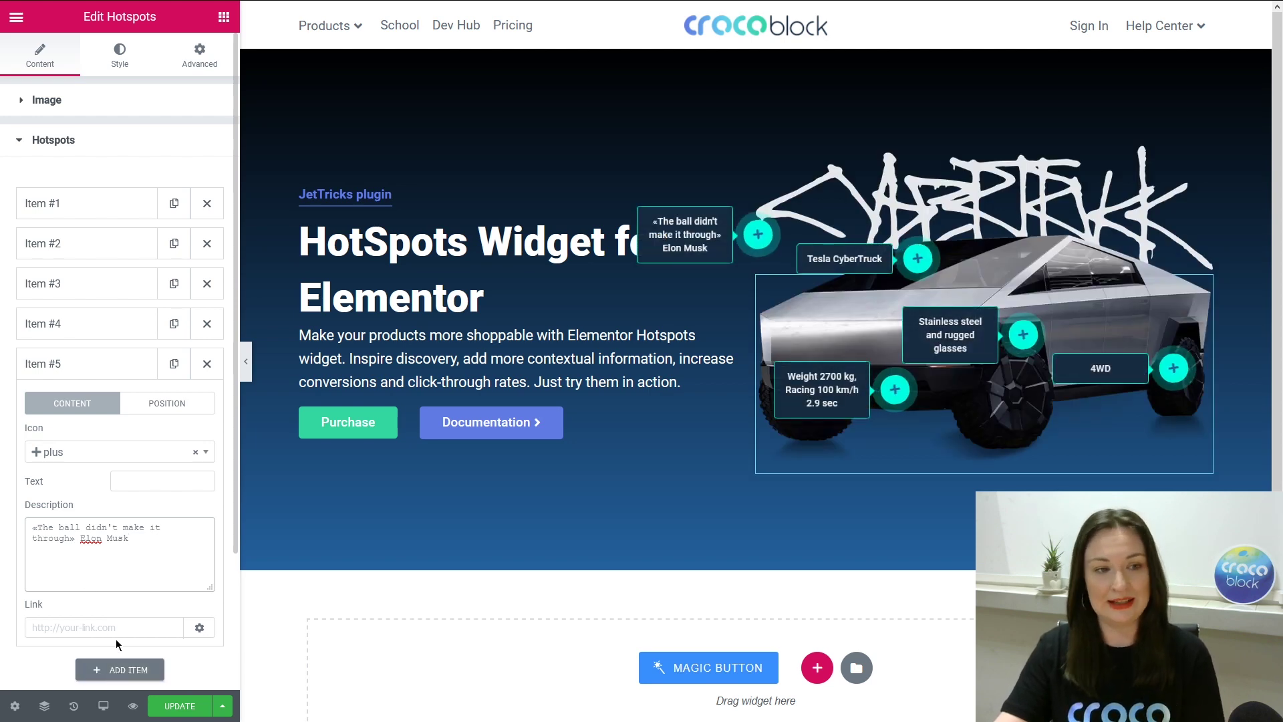
# - Keep the plus icon and position the fifth hotspot at 70% horizontal, 14% vertical
pyautogui.click(87, 461)
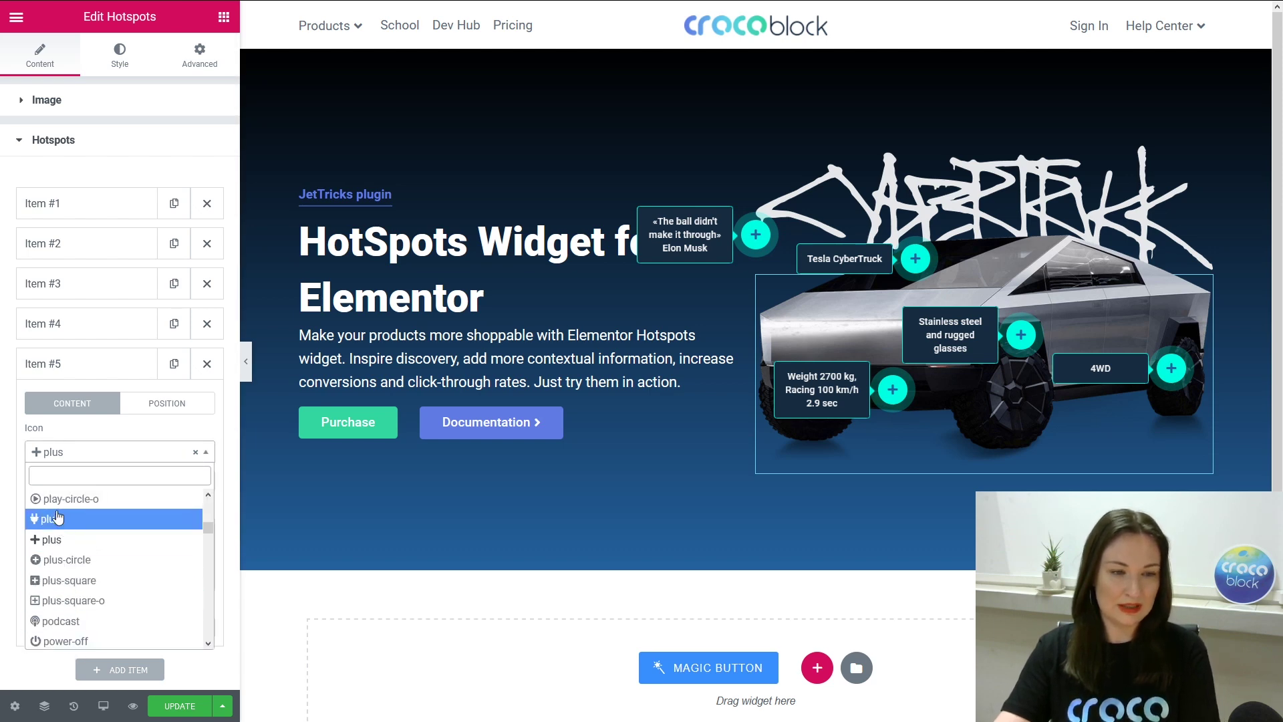
pyautogui.click(51, 540)
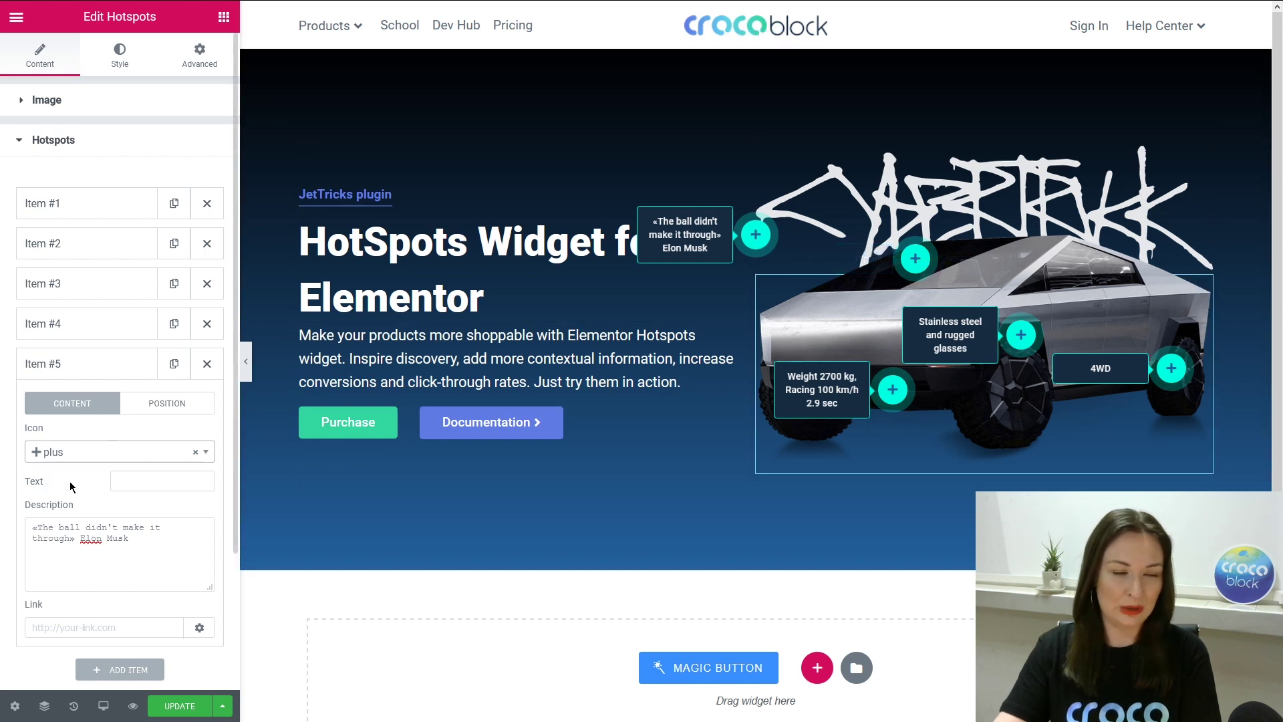
pyautogui.click(161, 405)
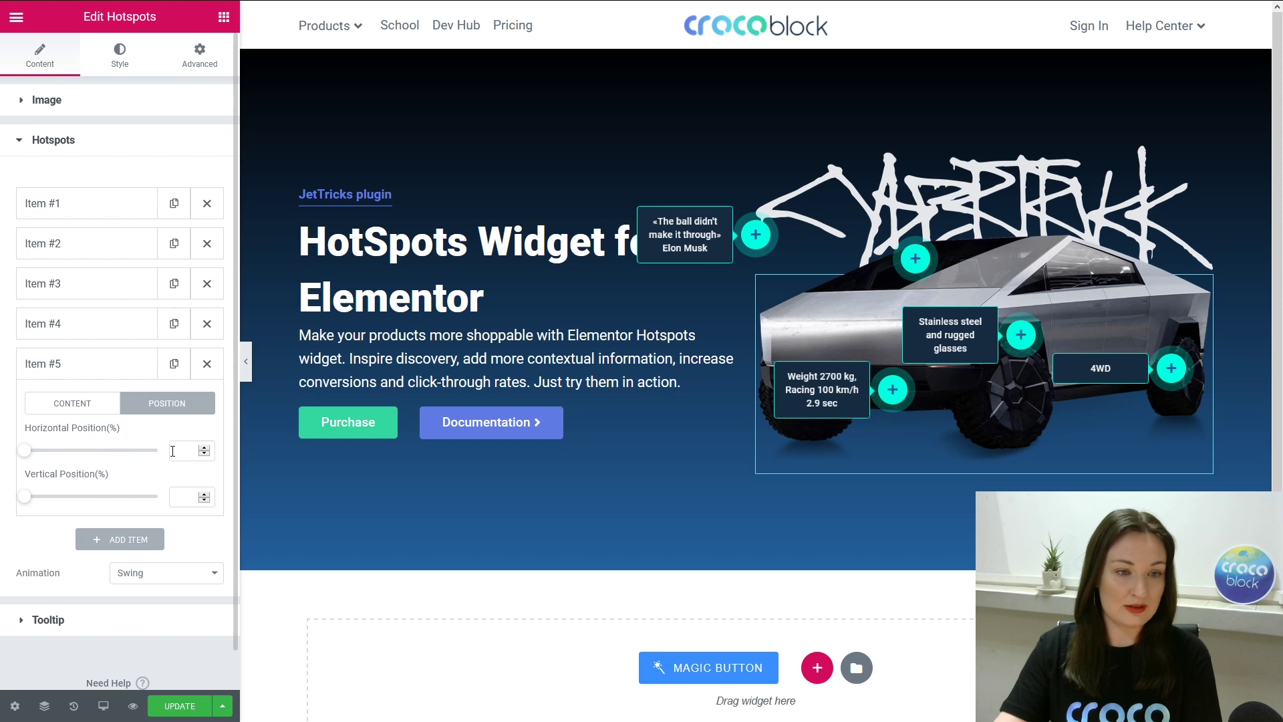
pyautogui.moveTo(28, 452); pyautogui.dragTo(109, 456)
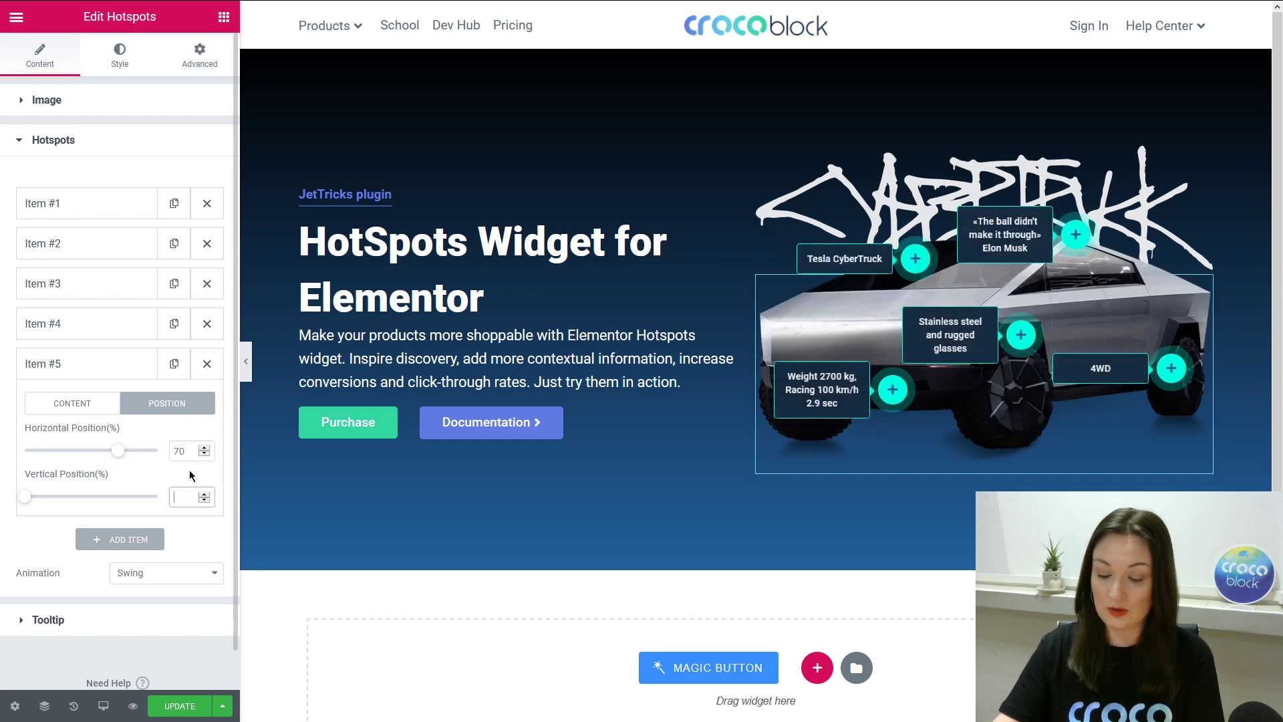
pyautogui.write('14')
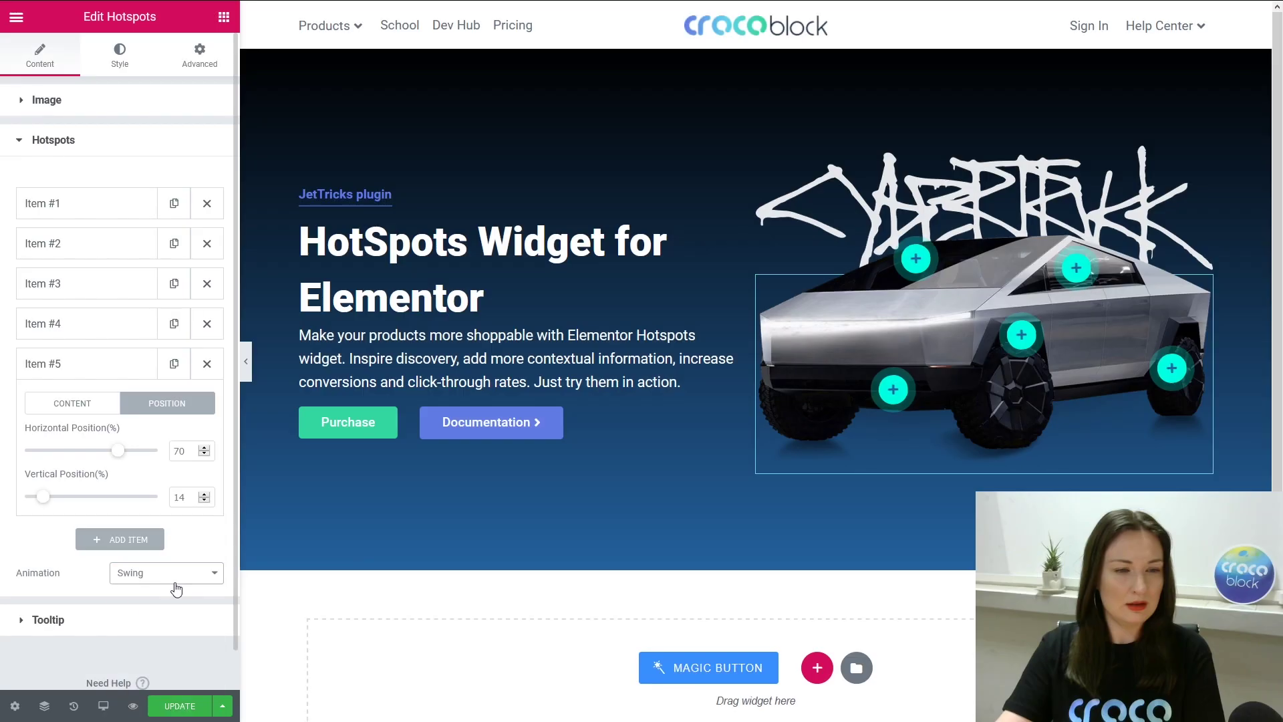
# - Change the hotspot animation from Swing to Pulse
pyautogui.click(157, 573)
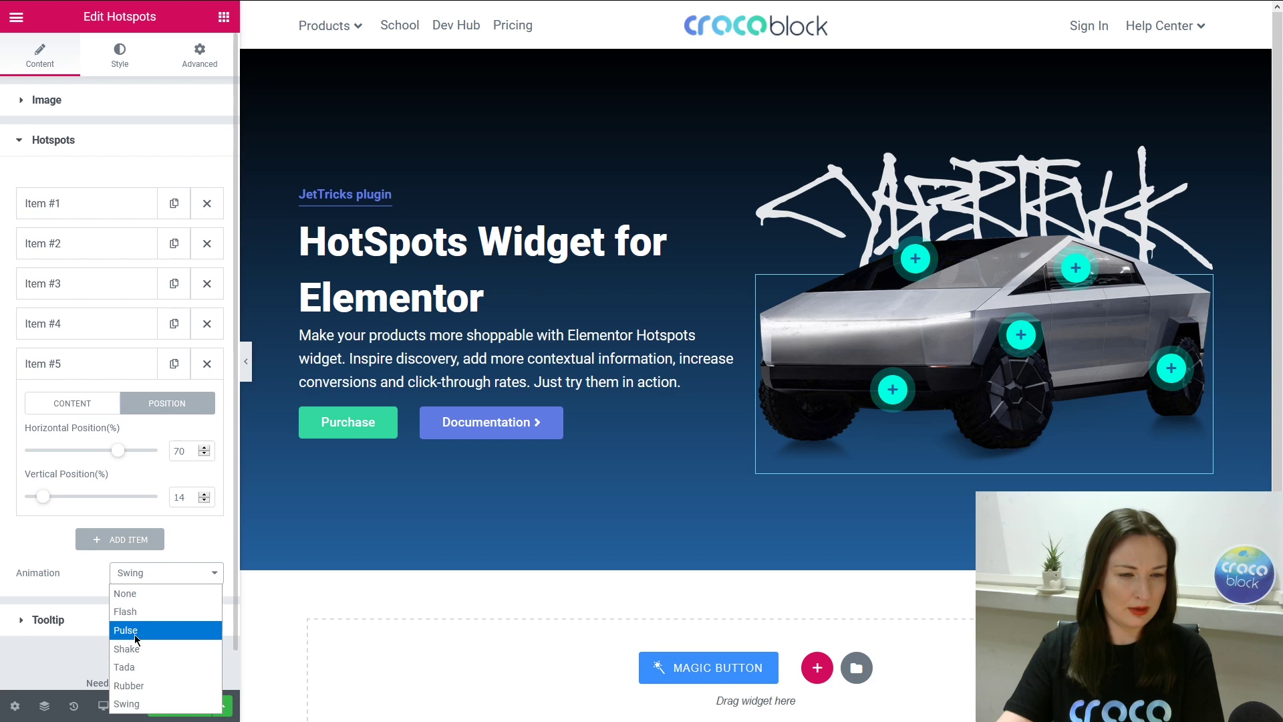
pyautogui.click(135, 634)
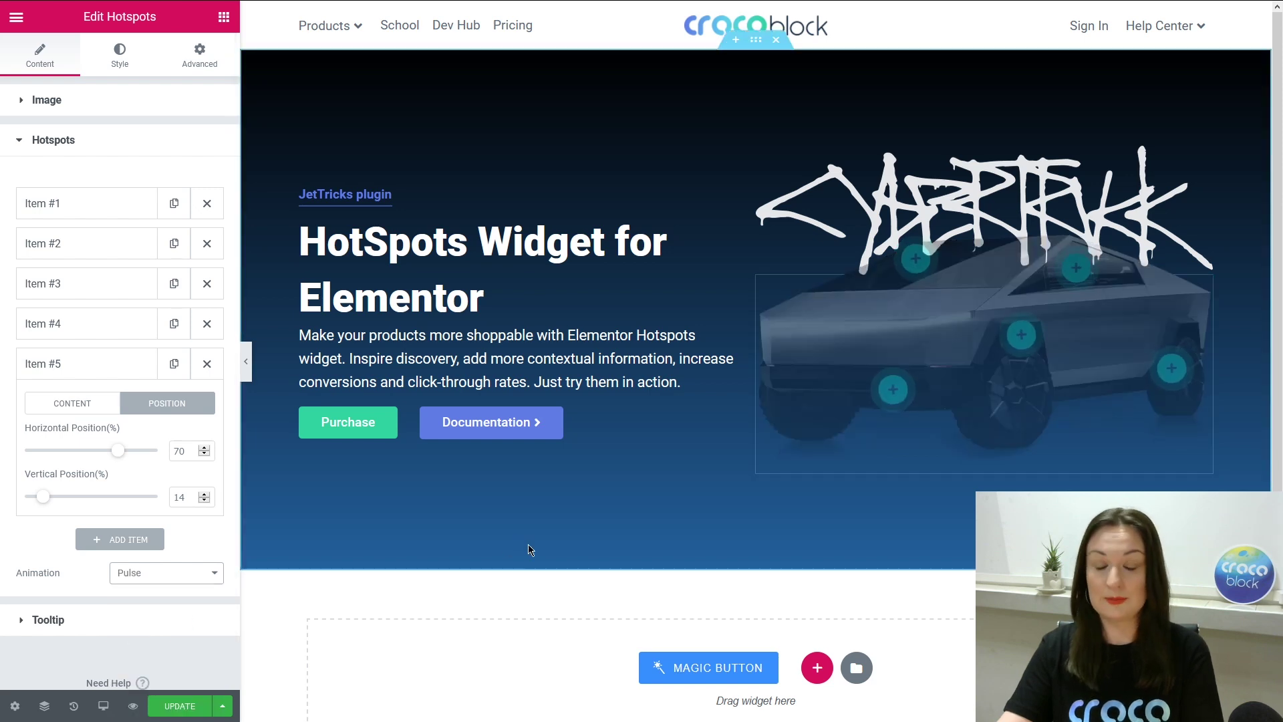
pyautogui.click(89, 626)
# - Expand the tooltip settings and preview the Top, Bottom and Left placements
pyautogui.click(149, 612)
pyautogui.click(149, 612)
pyautogui.click(141, 255)
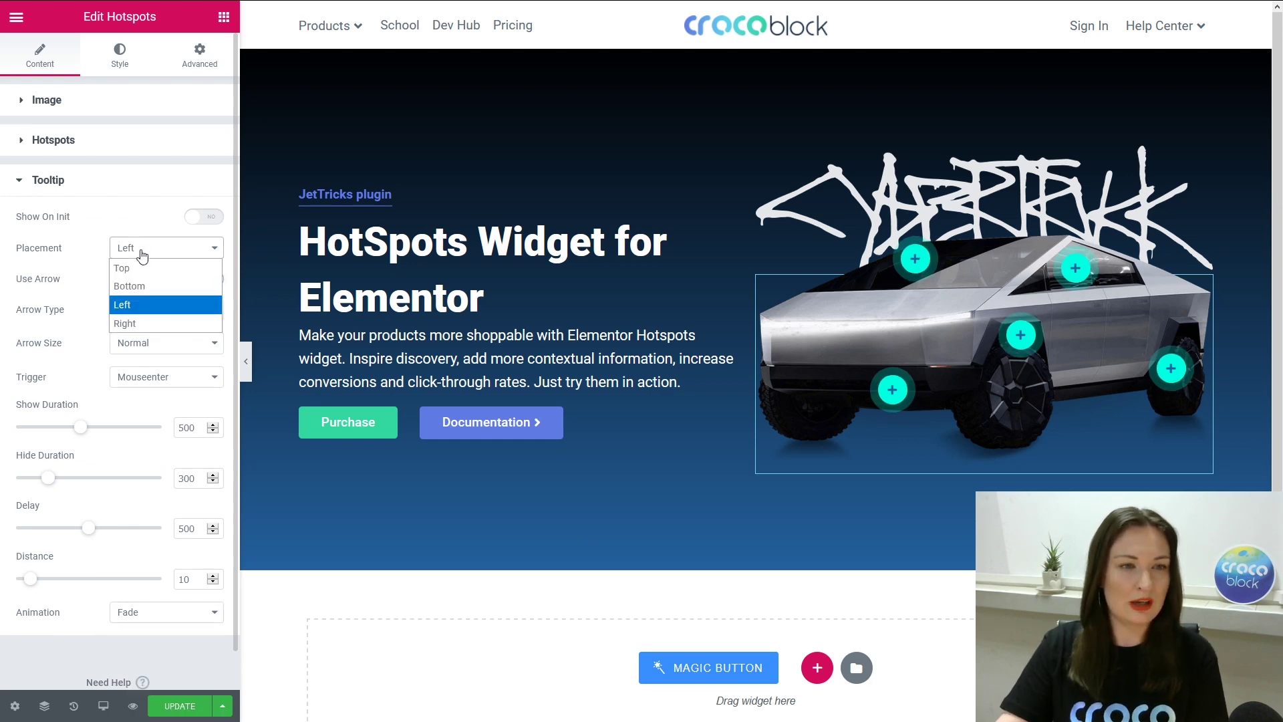
pyautogui.click(145, 265)
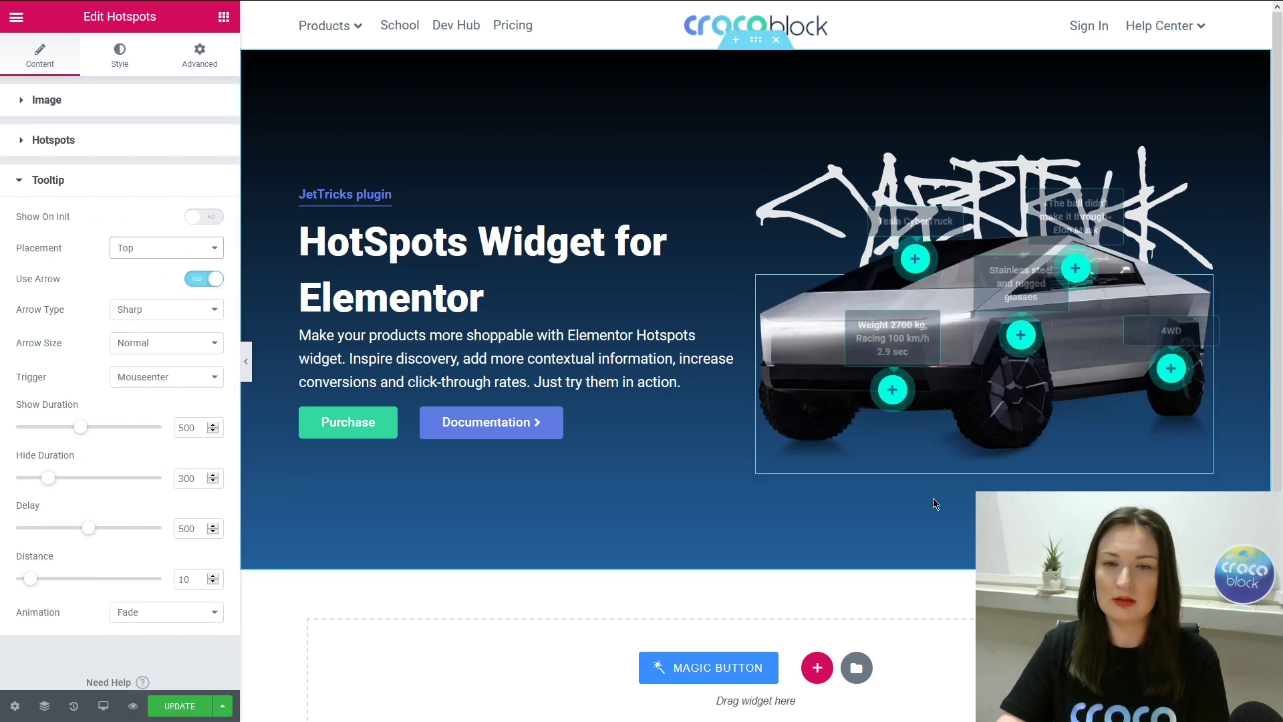
pyautogui.click(164, 248)
pyautogui.click(142, 284)
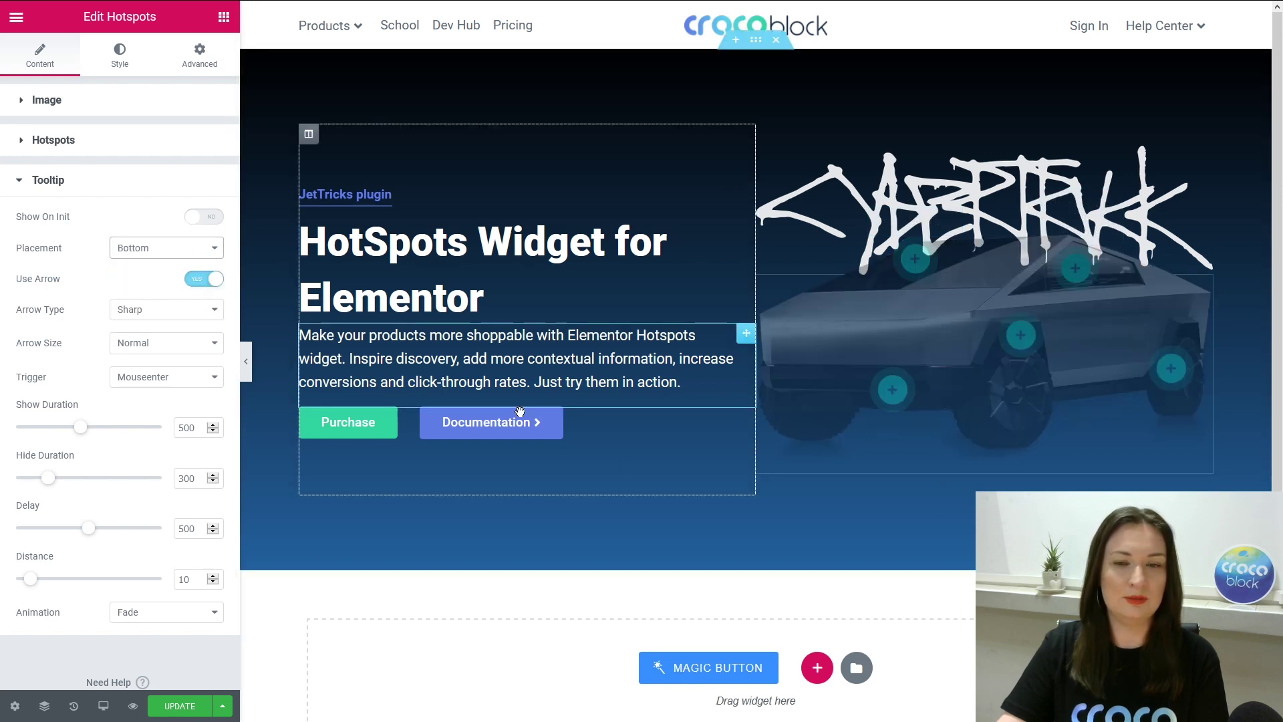
pyautogui.click(148, 248)
pyautogui.click(130, 305)
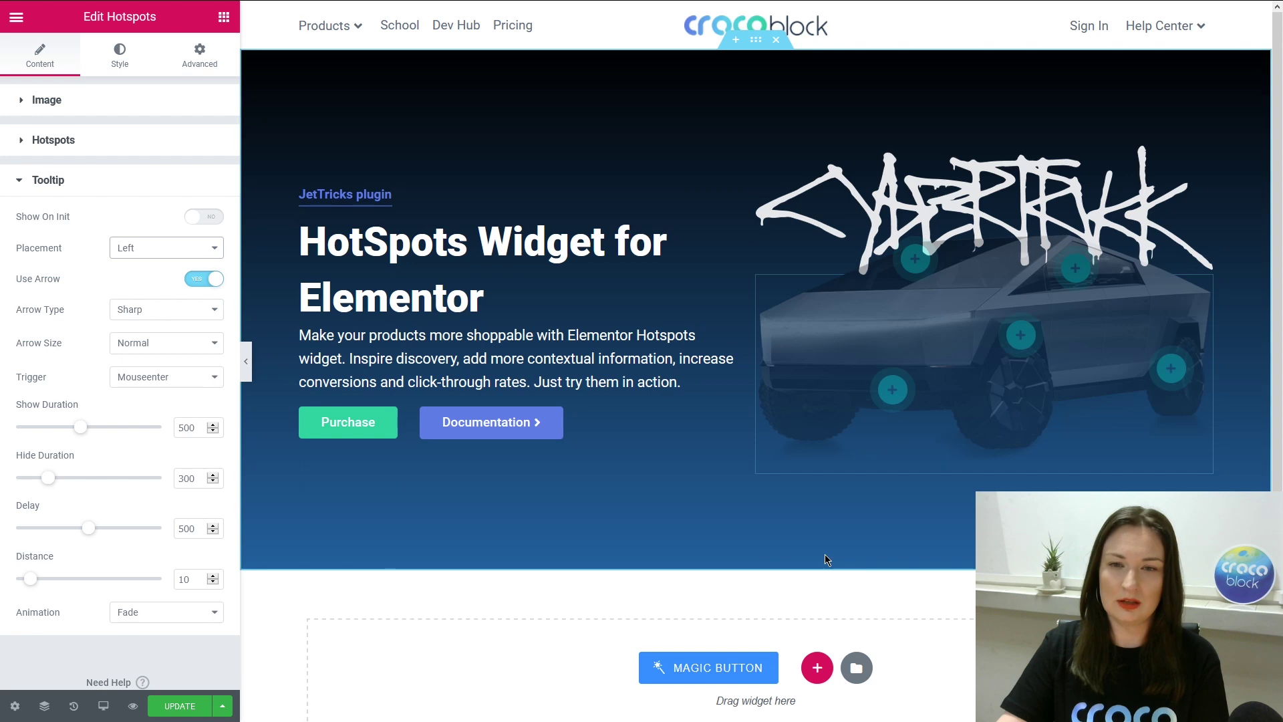
# - Preview the Right placement, then settle on Top as the tooltip placement
pyautogui.moveTo(892, 393)
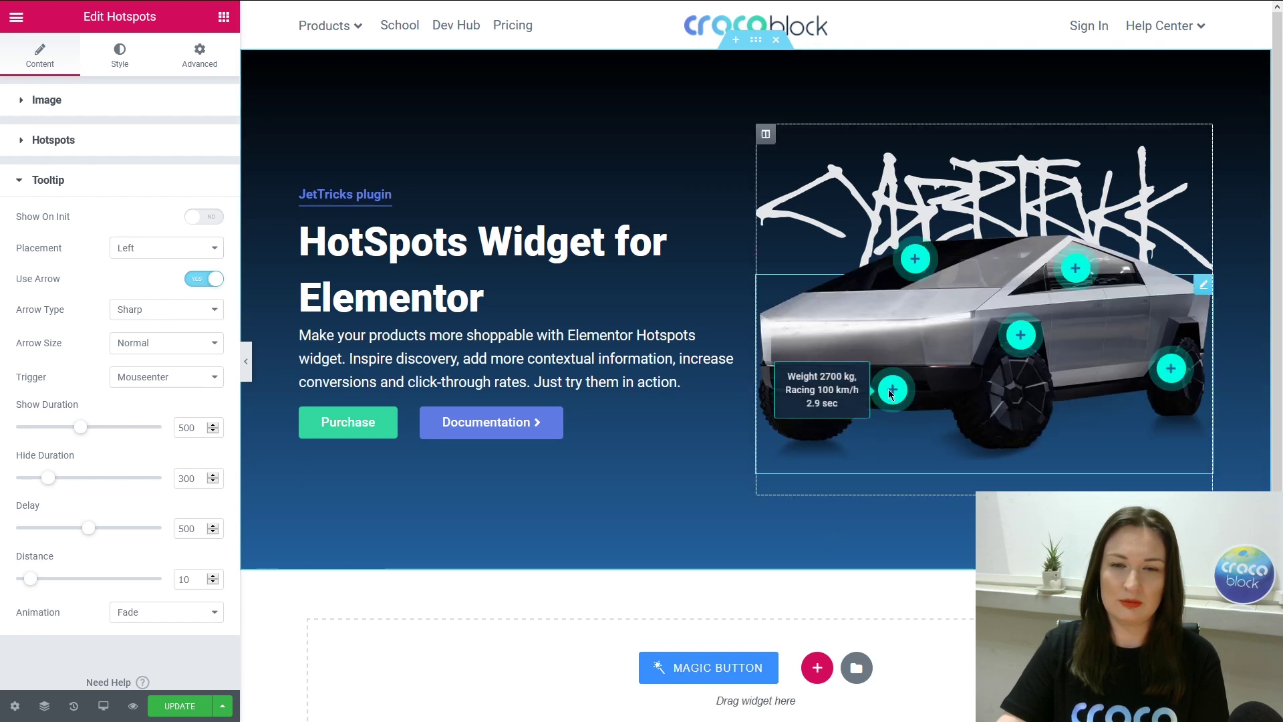
pyautogui.click(154, 248)
pyautogui.click(155, 321)
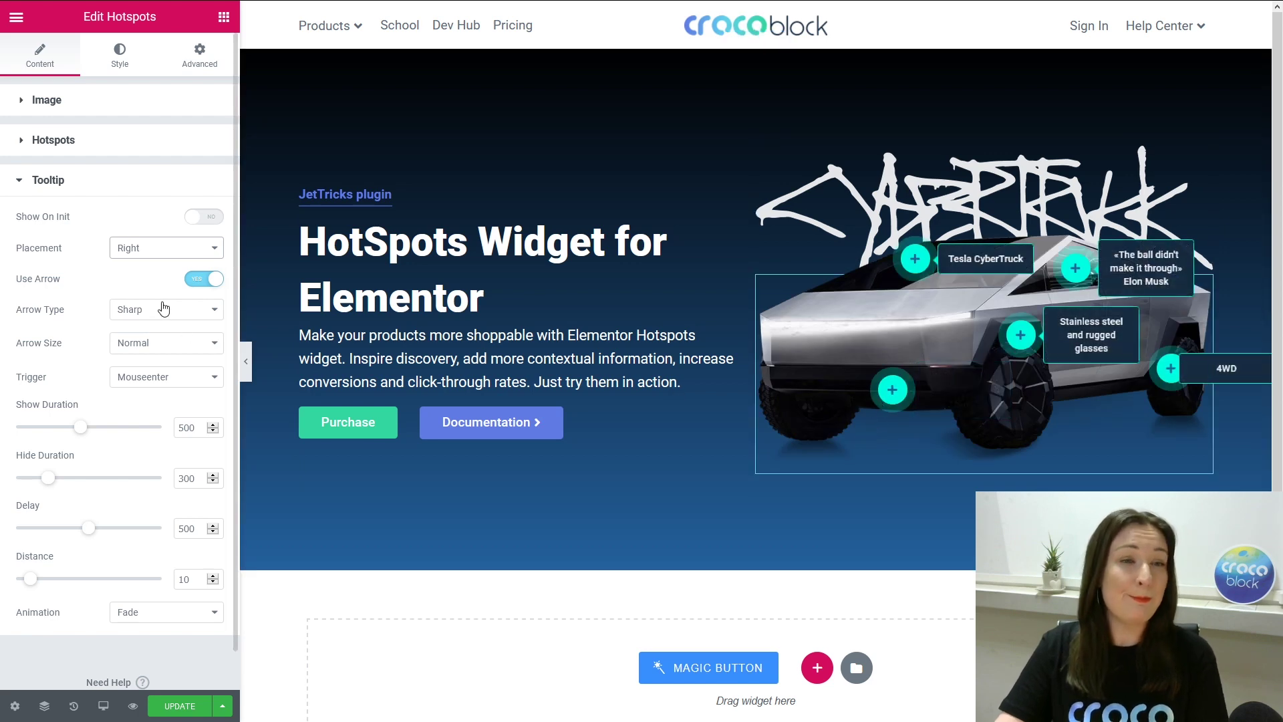
pyautogui.click(154, 248)
pyautogui.click(138, 266)
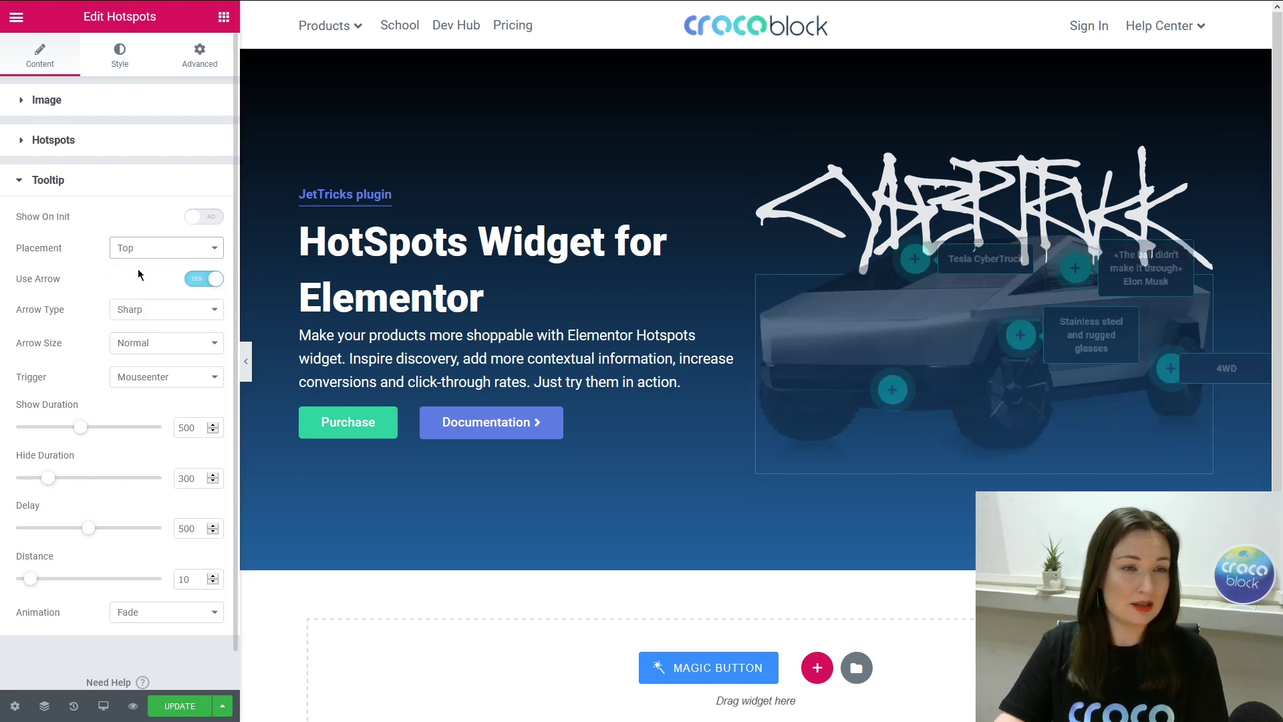
pyautogui.moveTo(893, 394)
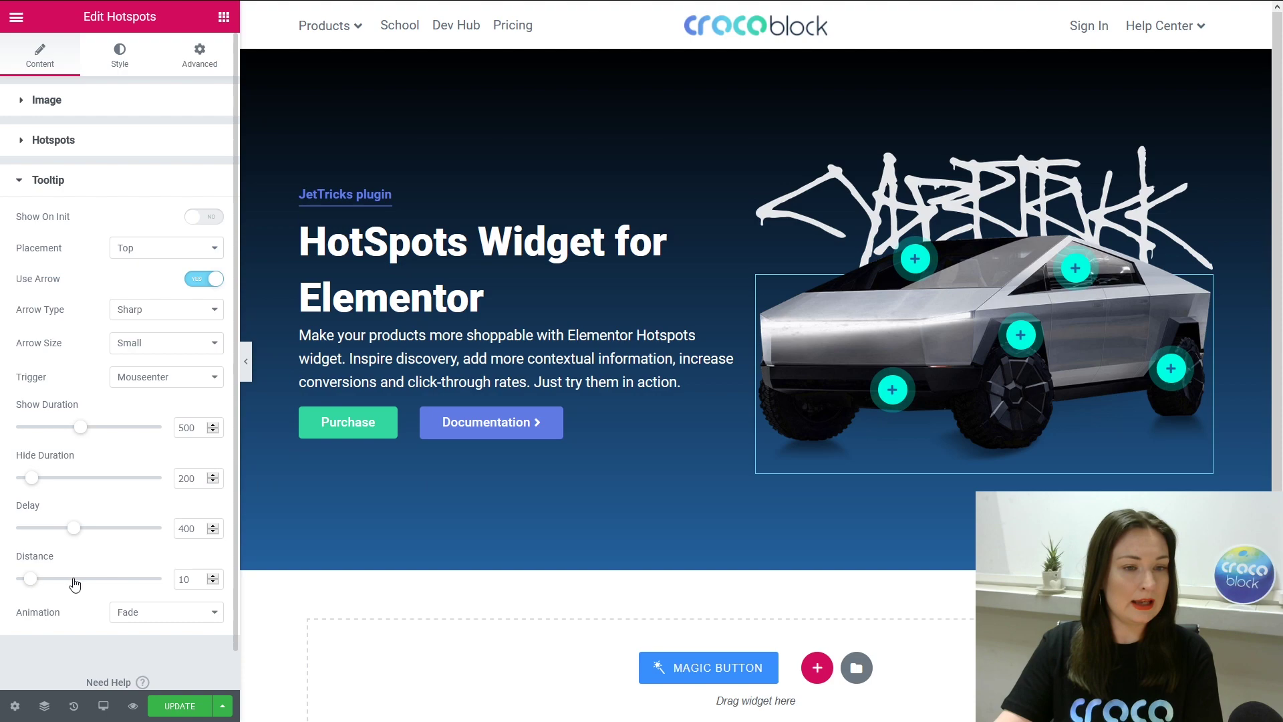
# - Set tooltip distance to 20 and choose the Shift-Away tooltip animation
pyautogui.write('20')
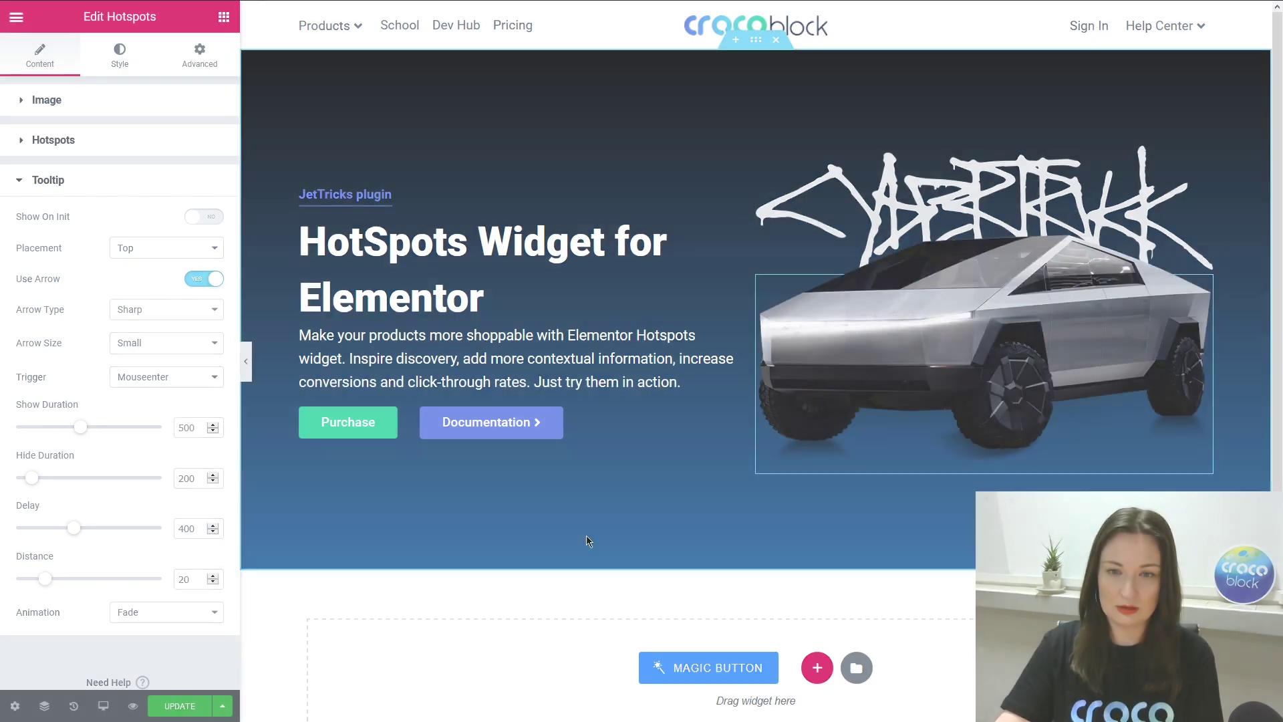
pyautogui.click(126, 613)
pyautogui.click(127, 615)
pyautogui.click(126, 615)
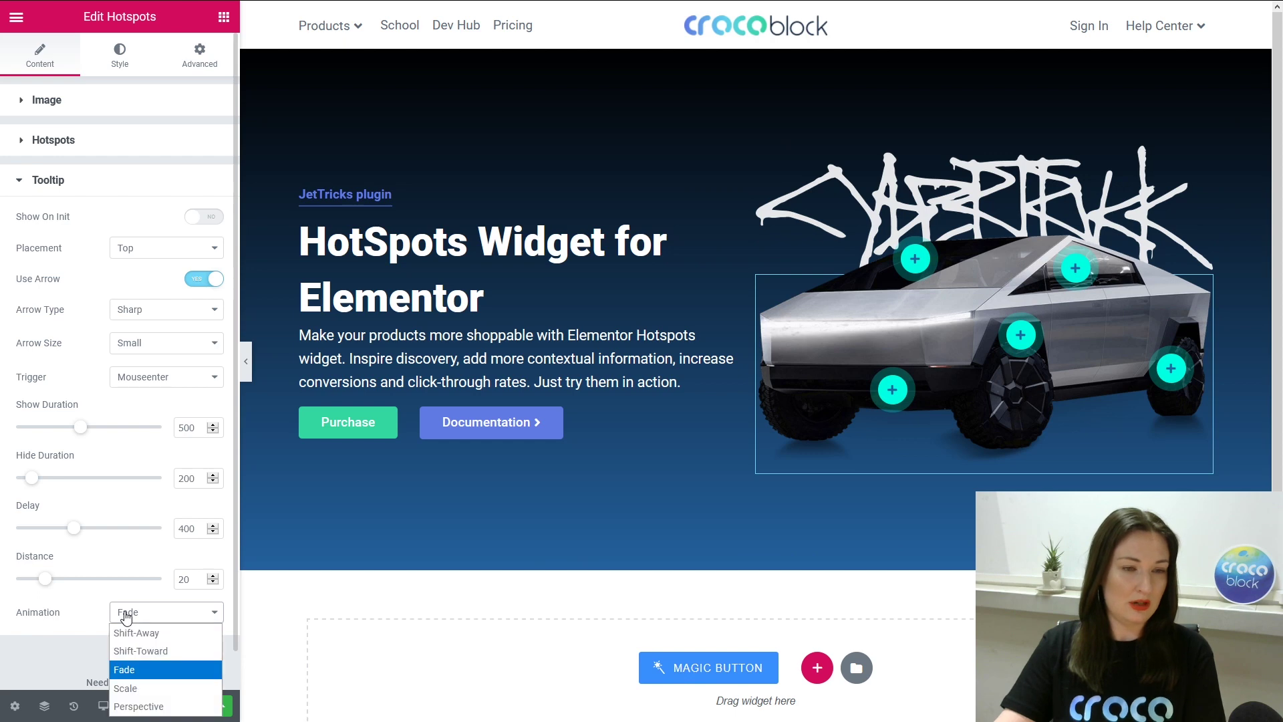
pyautogui.click(136, 633)
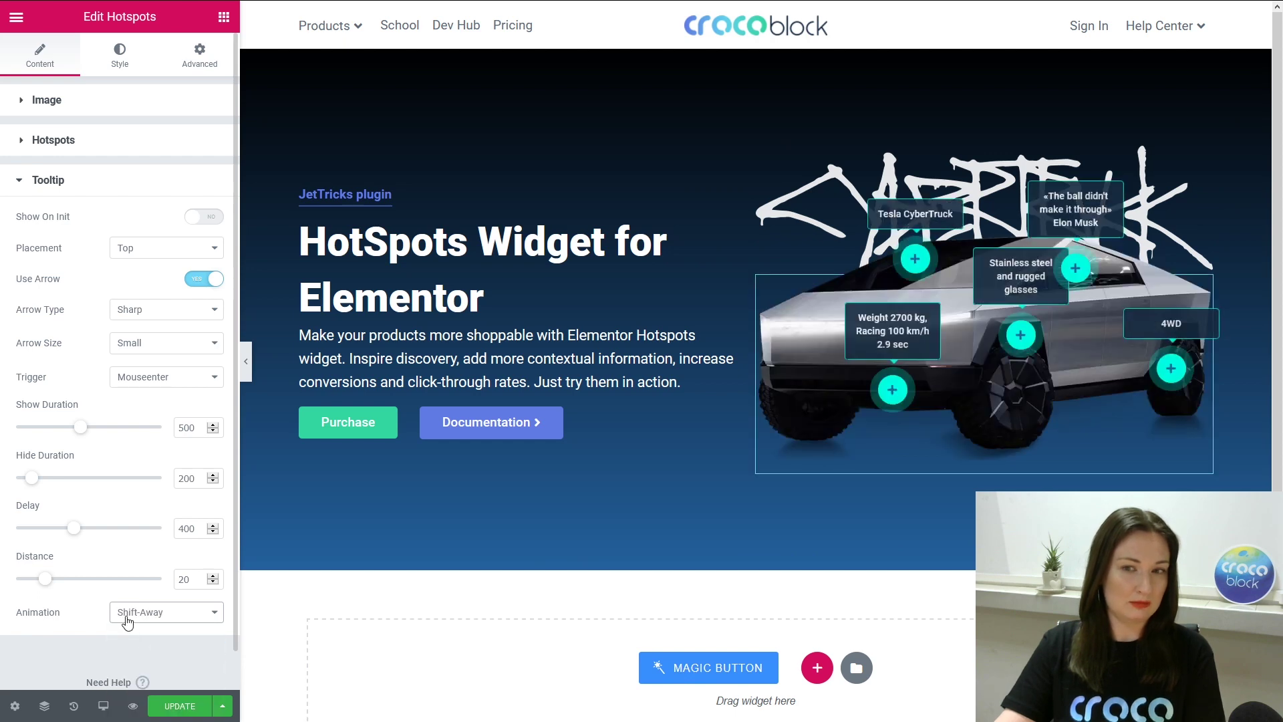